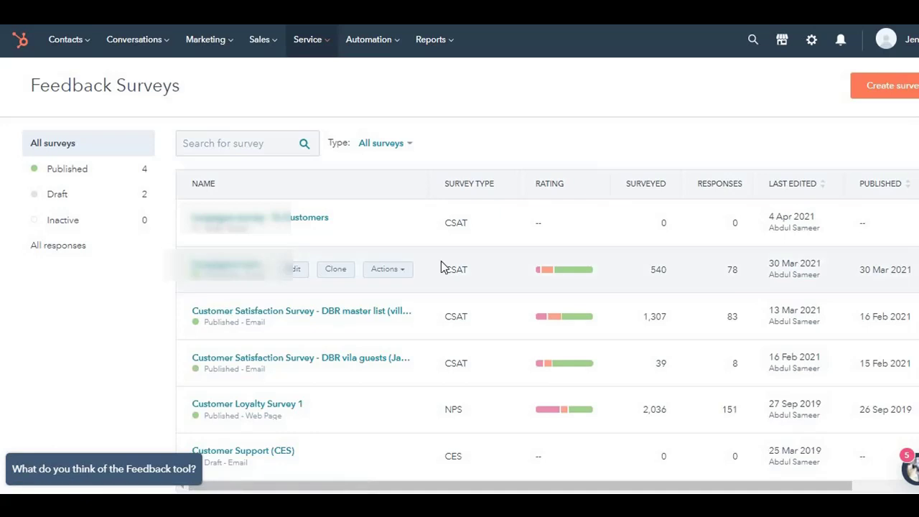
# - Look over the existing surveys and their CSAT types, then start a new survey from the template gallery
pyautogui.moveTo(40, 86); pyautogui.dragTo(159, 91)
pyautogui.click(158, 91)
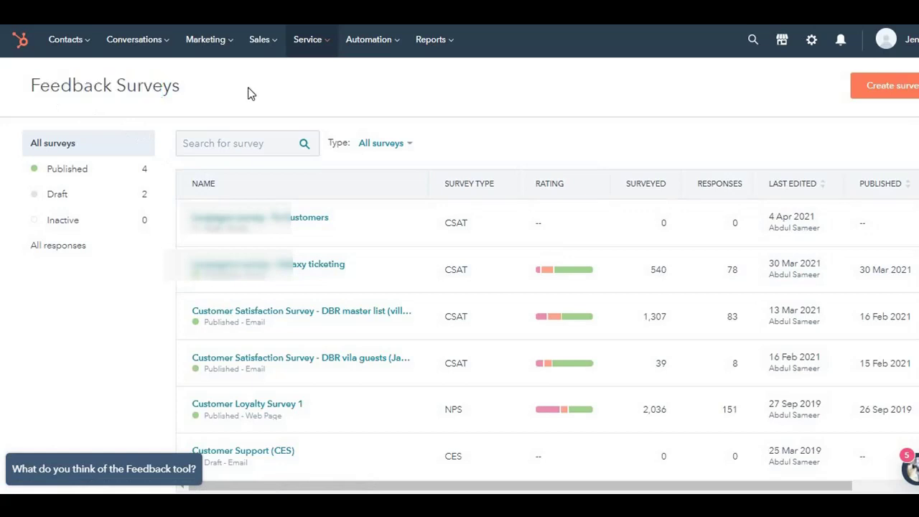
pyautogui.moveTo(308, 45)
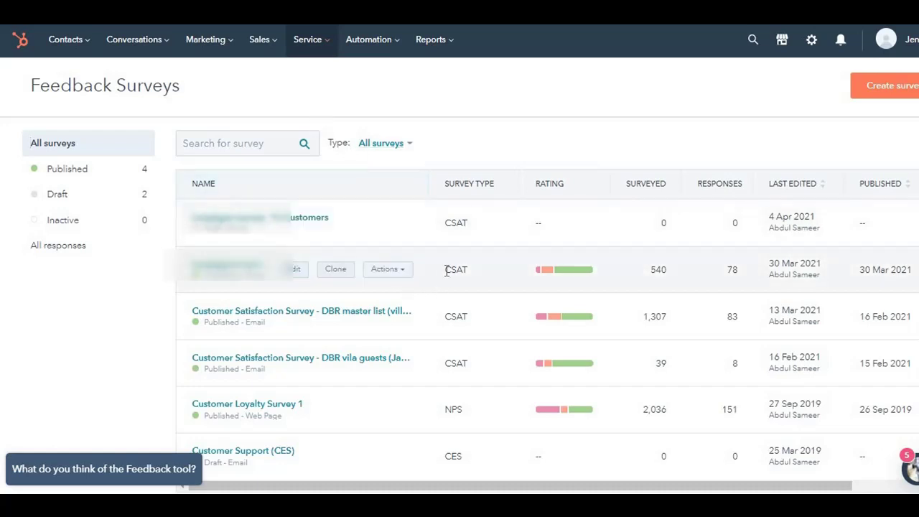
pyautogui.moveTo(445, 269); pyautogui.dragTo(468, 280)
pyautogui.click(468, 279)
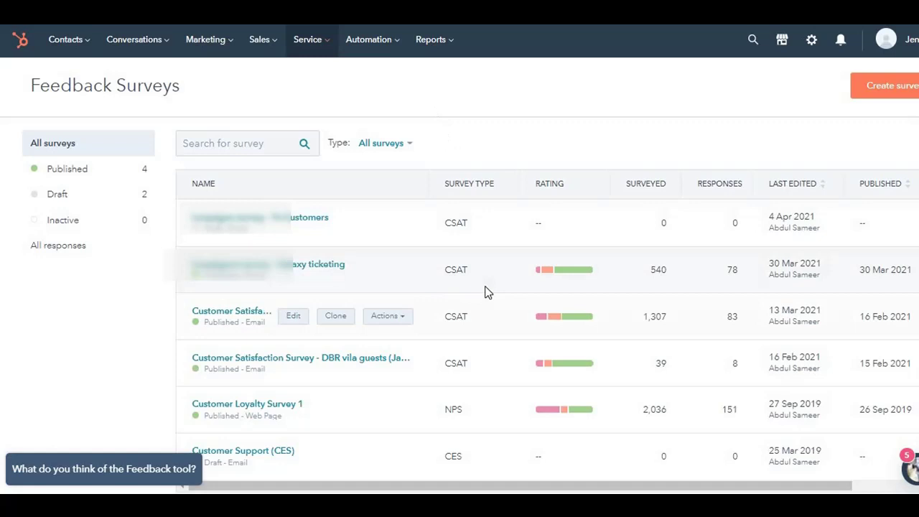
pyautogui.moveTo(247, 280)
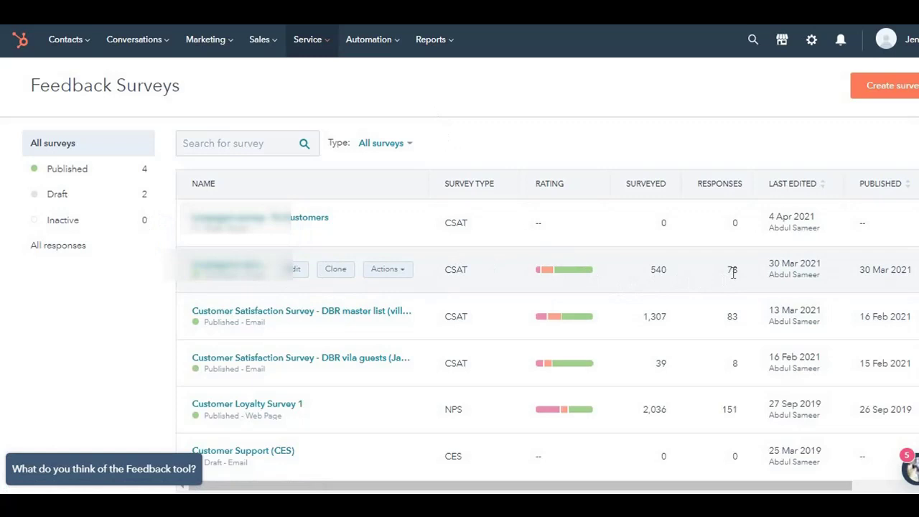
pyautogui.moveTo(574, 277)
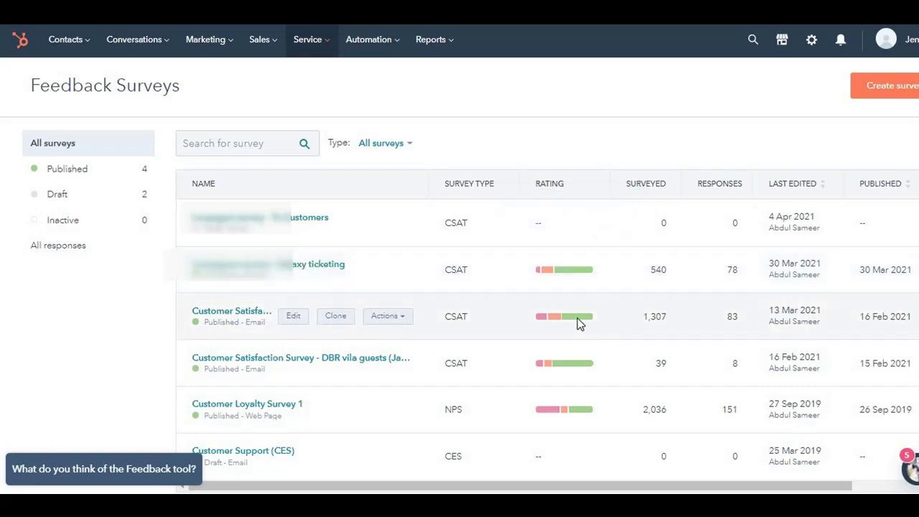
pyautogui.moveTo(578, 318)
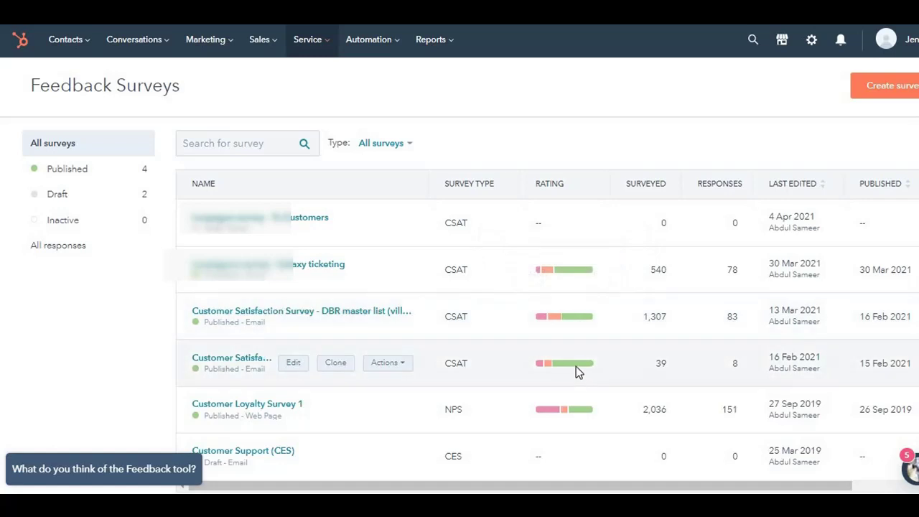
pyautogui.moveTo(577, 366)
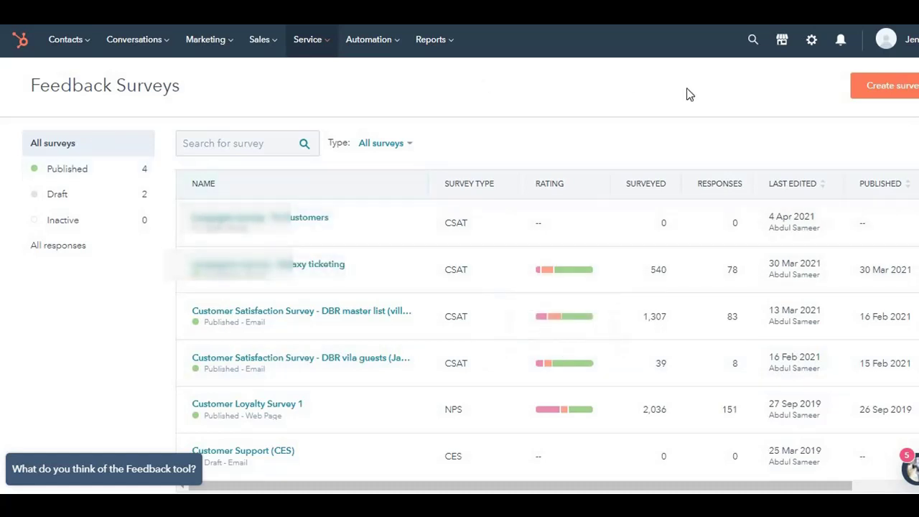
pyautogui.click(883, 95)
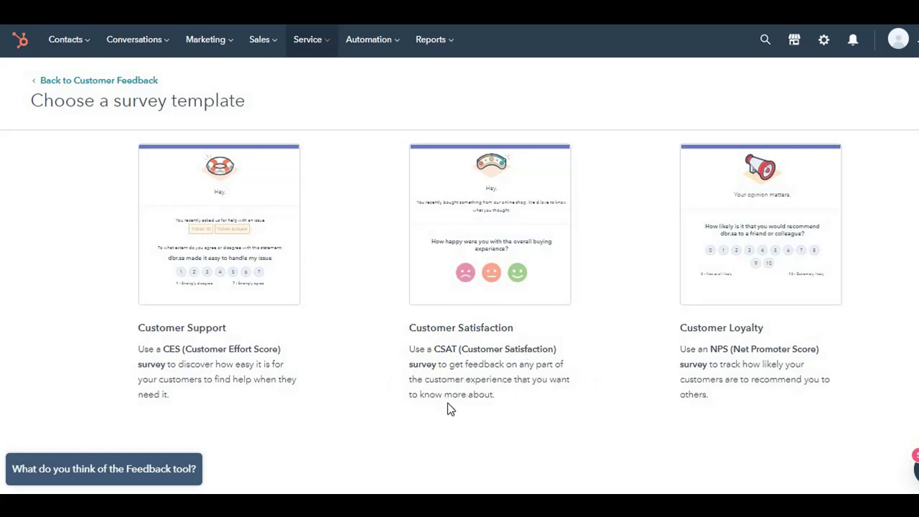
pyautogui.moveTo(481, 243)
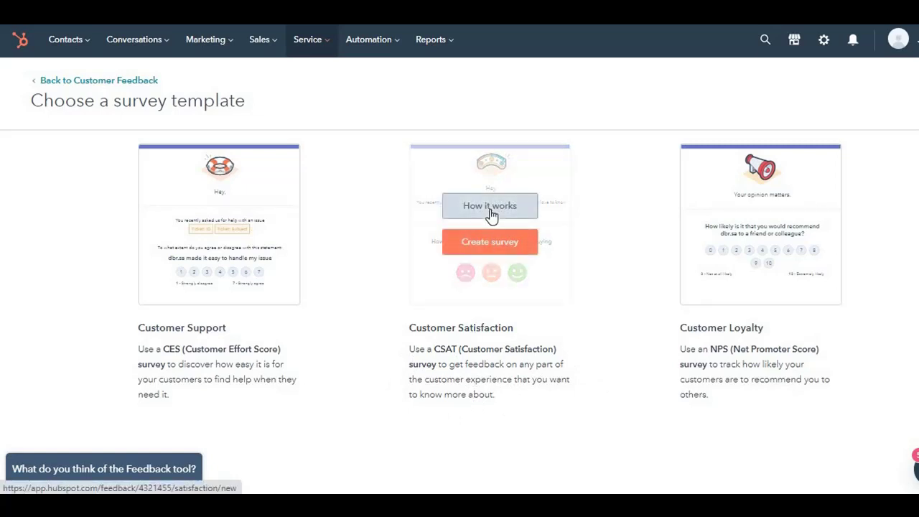
# - Preview the Customer Satisfaction template's sample email under How it works
pyautogui.click(489, 207)
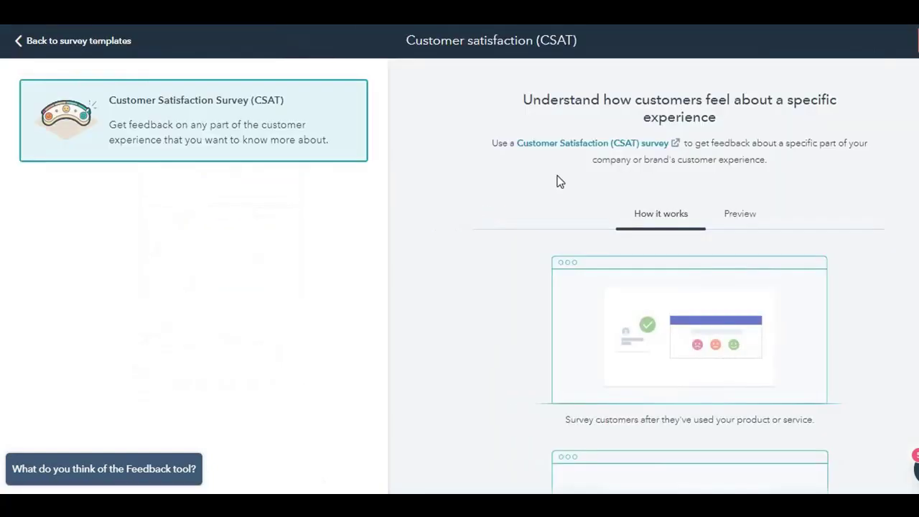
pyautogui.click(734, 216)
pyautogui.scroll(-1, 718, 273)
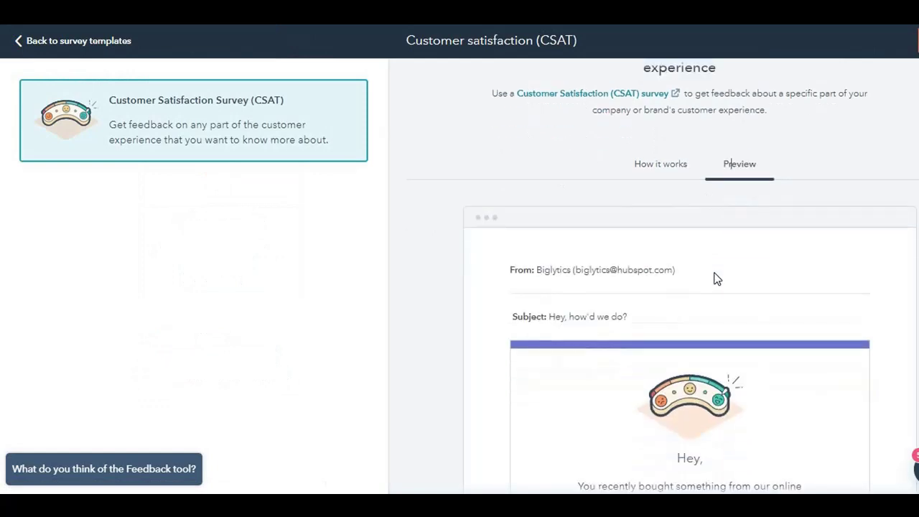
pyautogui.scroll(-2, 595, 297)
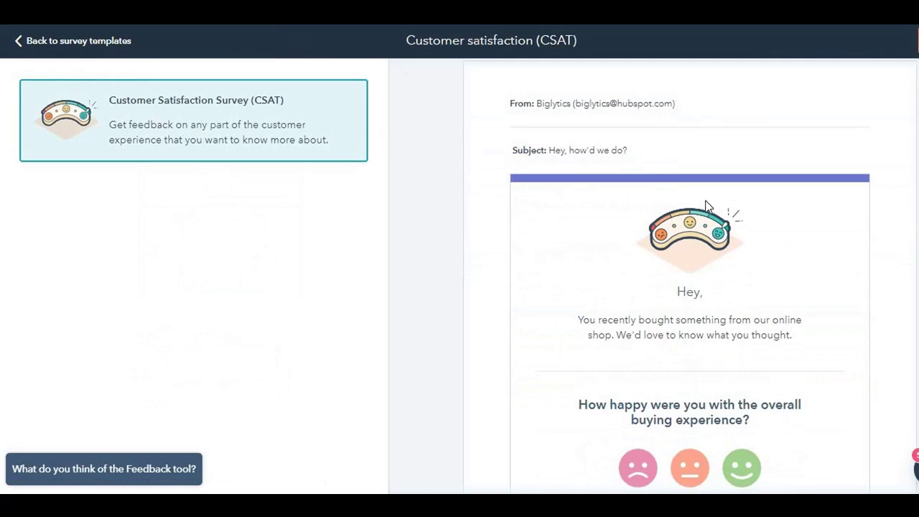
pyautogui.scroll(-1, 733, 311)
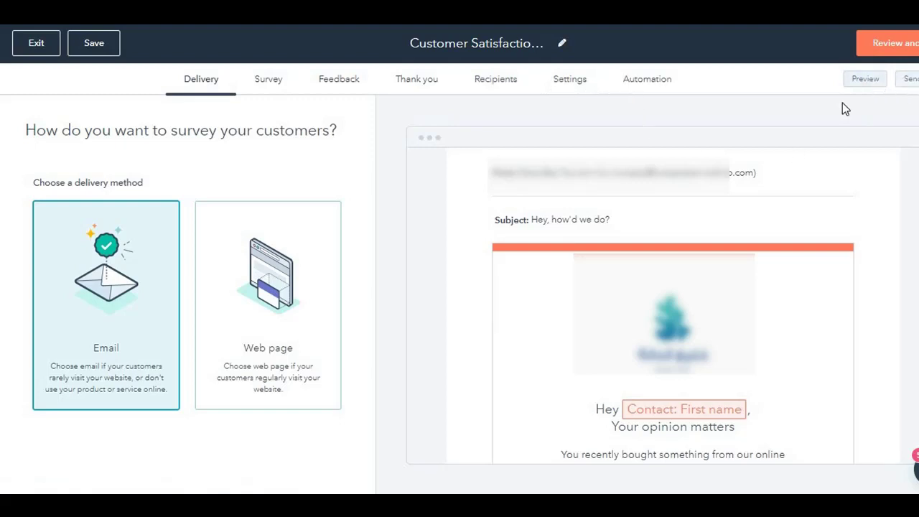
# - Keep Email as the delivery method and rename the survey to 'Test survey'
pyautogui.click(267, 305)
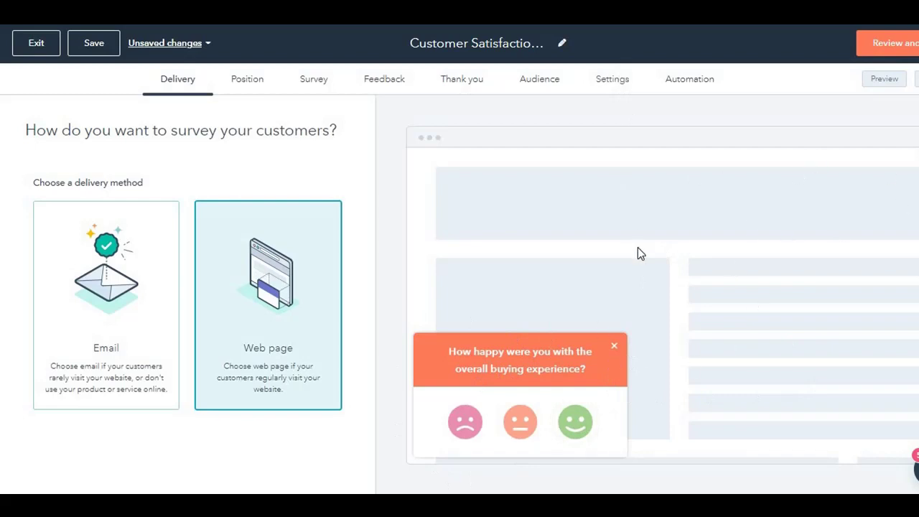
pyautogui.click(130, 307)
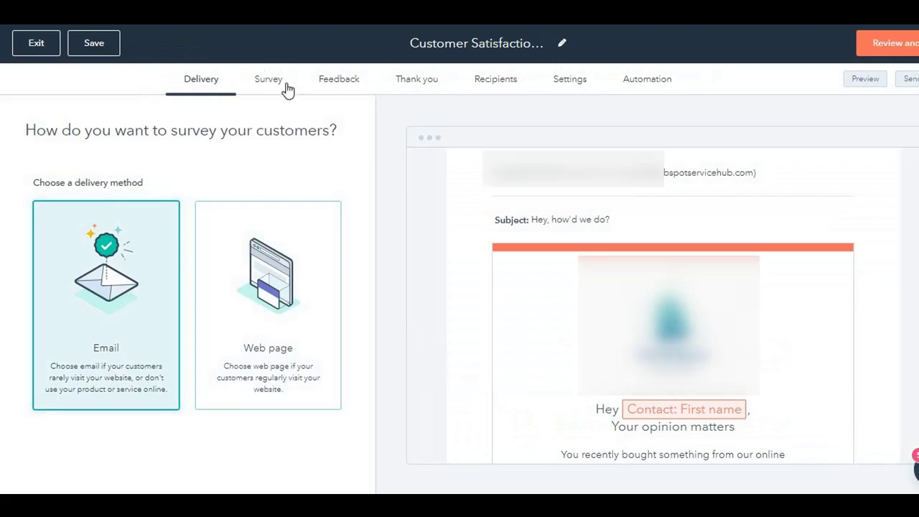
pyautogui.click(492, 43)
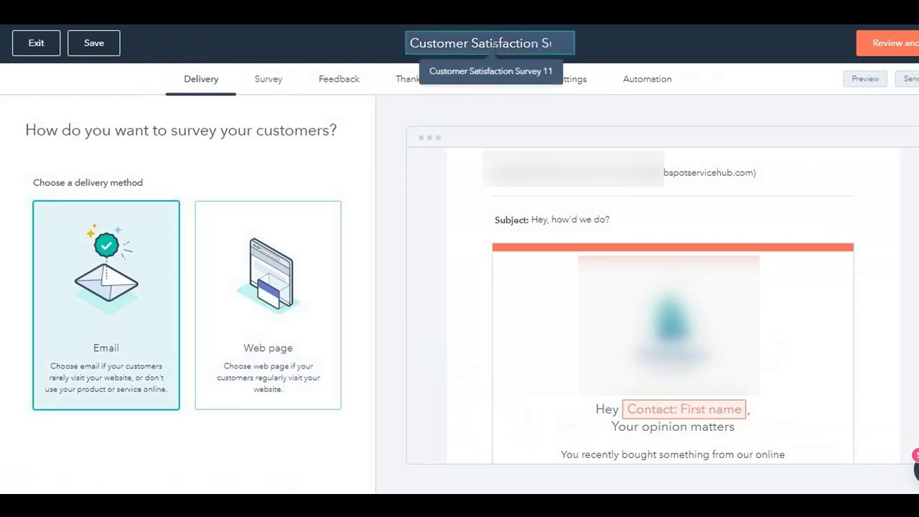
pyautogui.hotkey('ctrl', 'a')
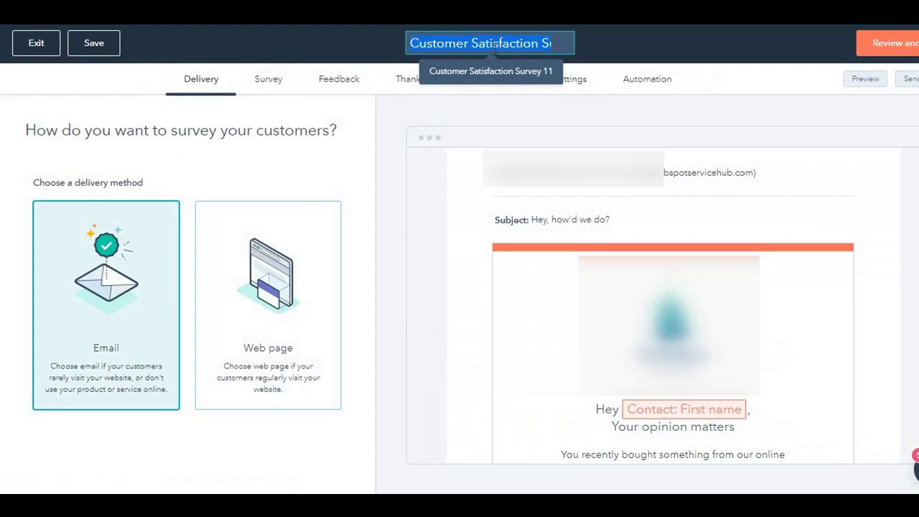
pyautogui.write('Test suve')
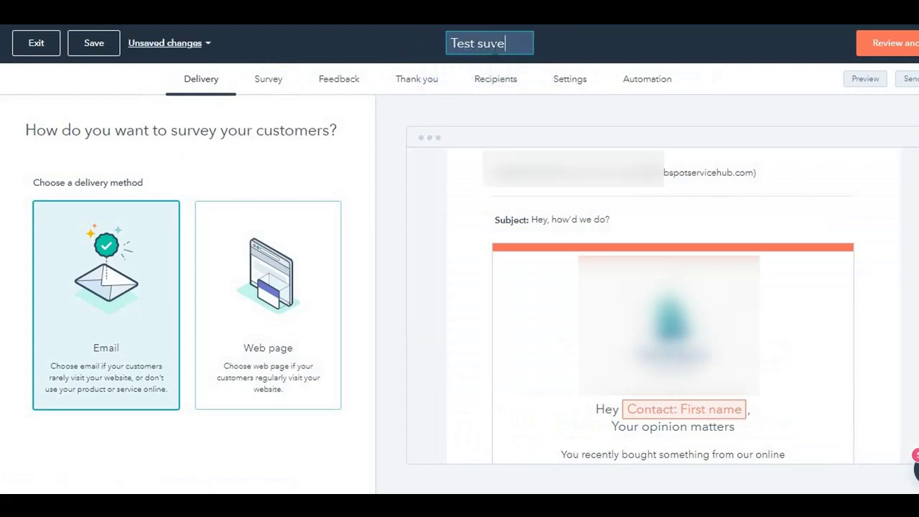
pyautogui.write('y')
pyautogui.press('BackSpace')
pyautogui.press('BackSpace')
pyautogui.press('BackSpace')
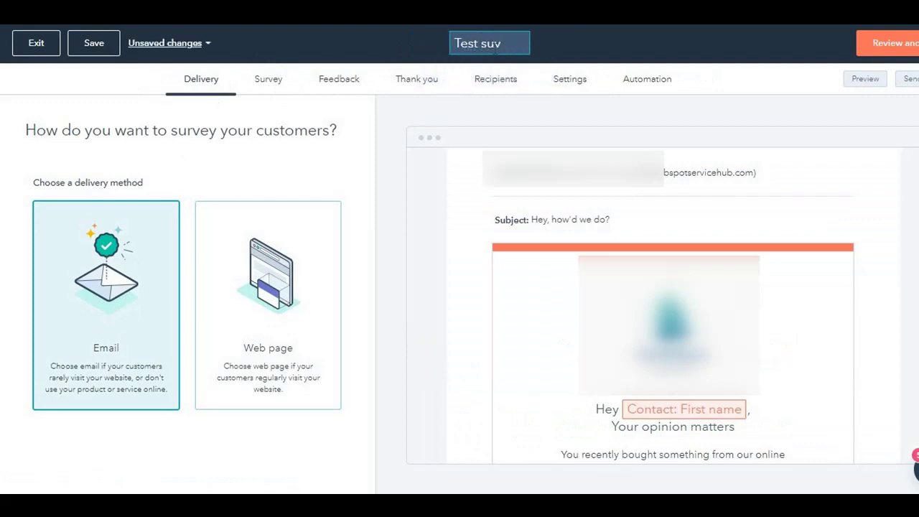
pyautogui.write('rvey')
pyautogui.press('Tab')
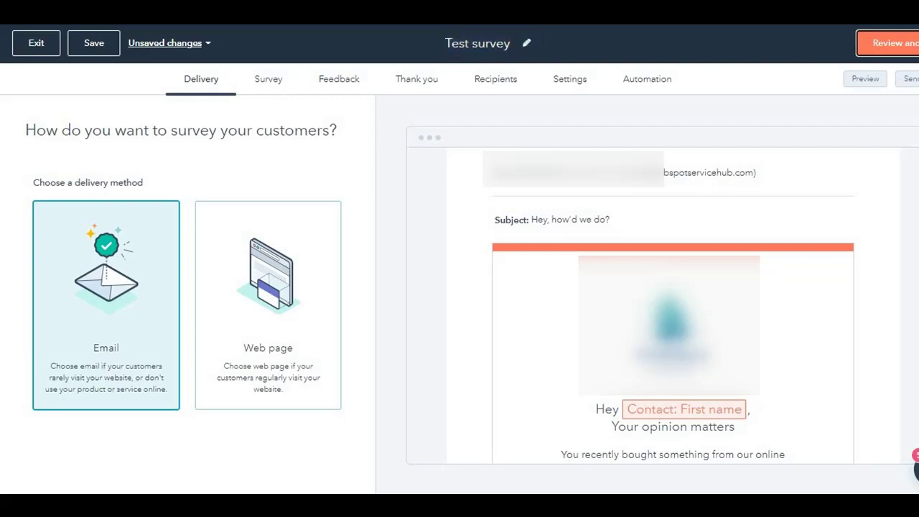
# - Check the Survey tab's language list, leaving the survey language as English
pyautogui.click(269, 80)
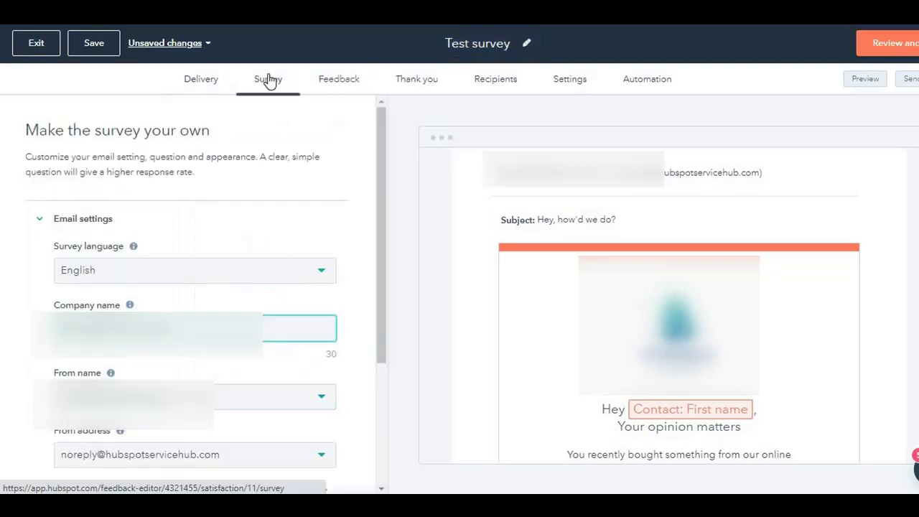
pyautogui.scroll(-5, 683, 316)
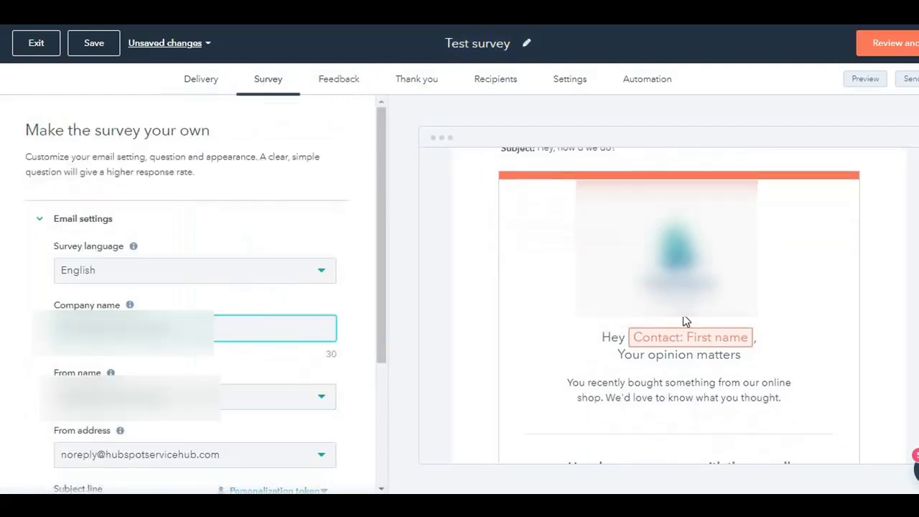
pyautogui.scroll(5, 683, 326)
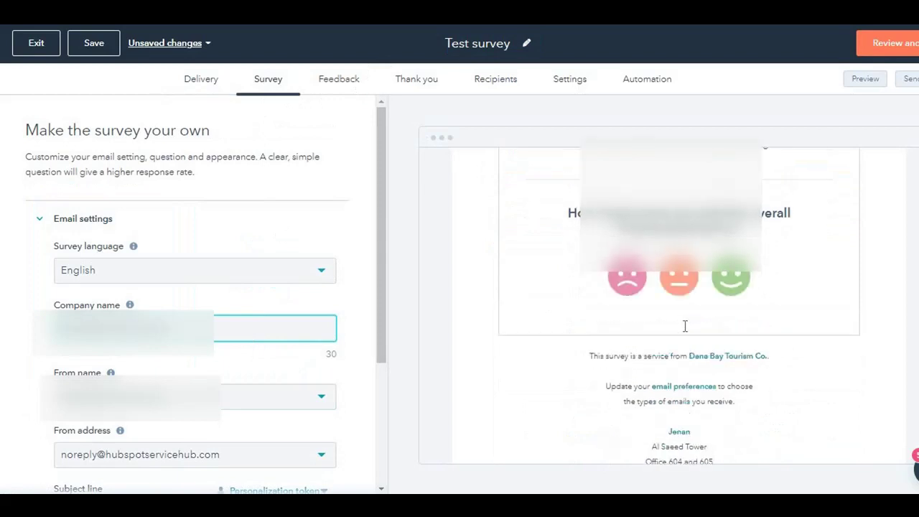
pyautogui.click(126, 270)
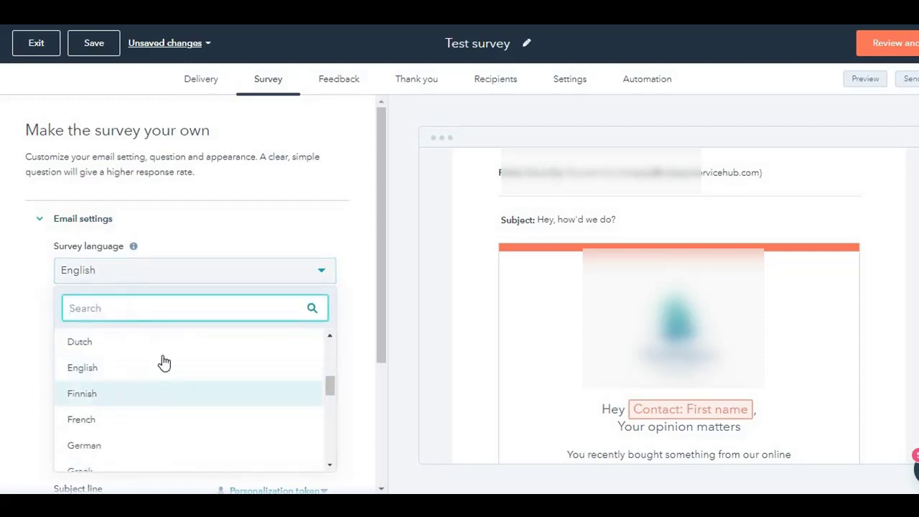
pyautogui.scroll(2, 164, 363)
pyautogui.scroll(3, 167, 361)
pyautogui.scroll(-2, 172, 379)
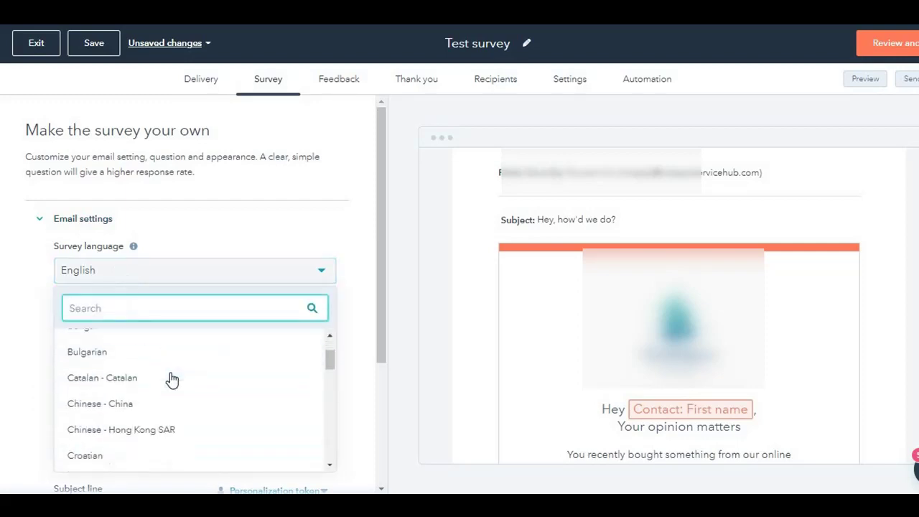
pyautogui.scroll(-5, 172, 378)
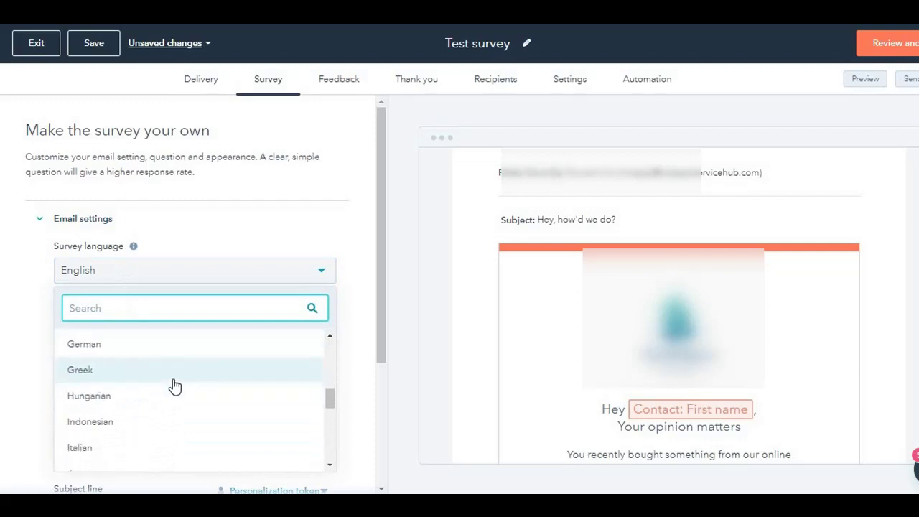
pyautogui.scroll(-8, 174, 402)
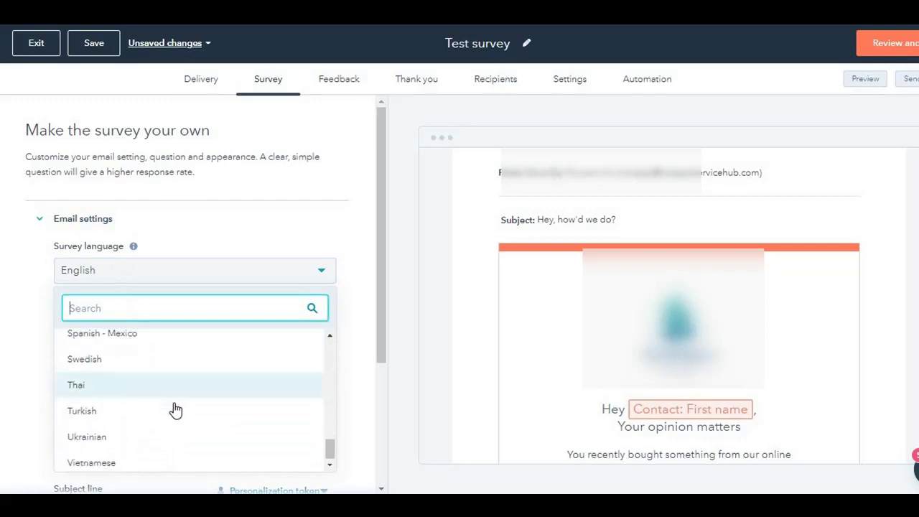
pyautogui.click(5, 373)
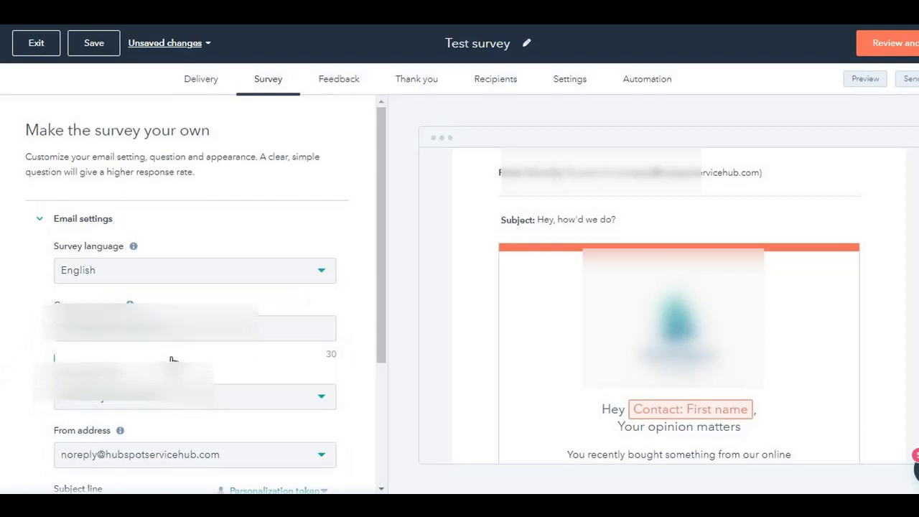
# - Scroll through the email settings to the subject line 'Hey, how'd we do?'
pyautogui.scroll(-1, 174, 359)
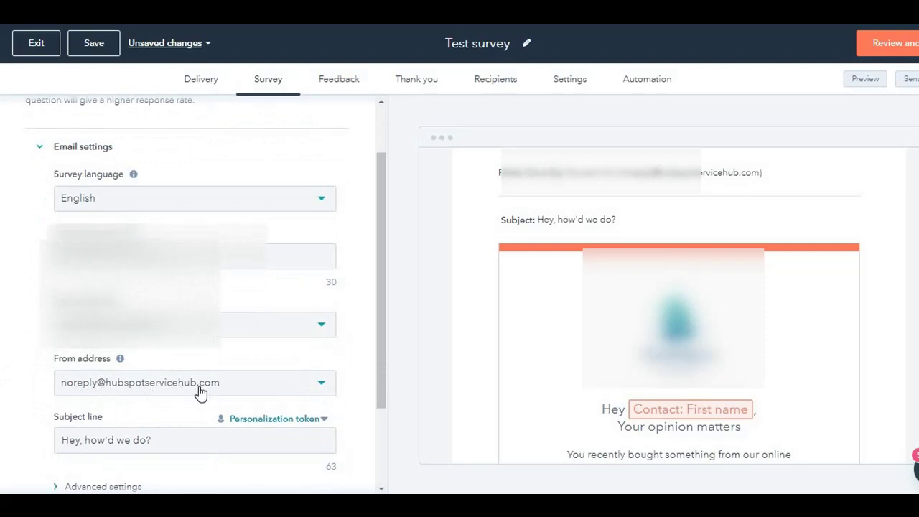
pyautogui.scroll(-1, 201, 391)
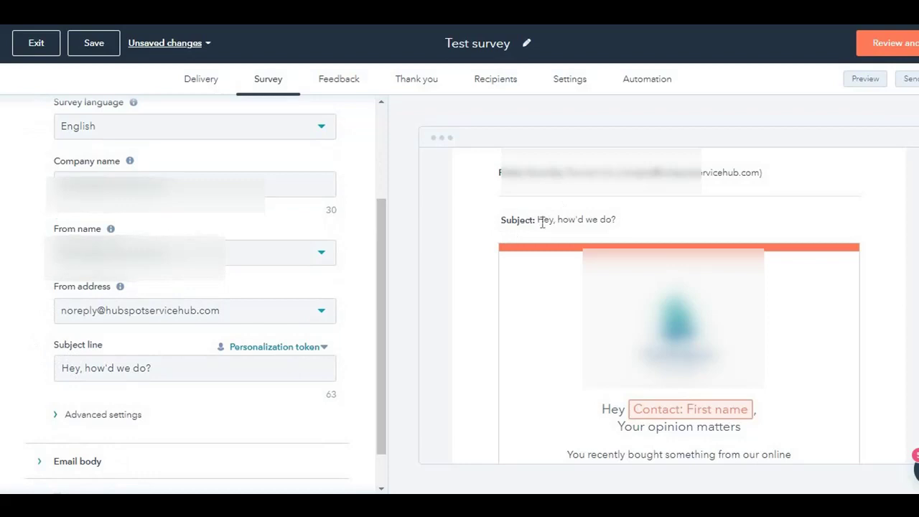
pyautogui.moveTo(538, 220); pyautogui.dragTo(616, 220)
# - Insert a First Name contact token after 'Hey' in the email subject line
pyautogui.click(175, 367)
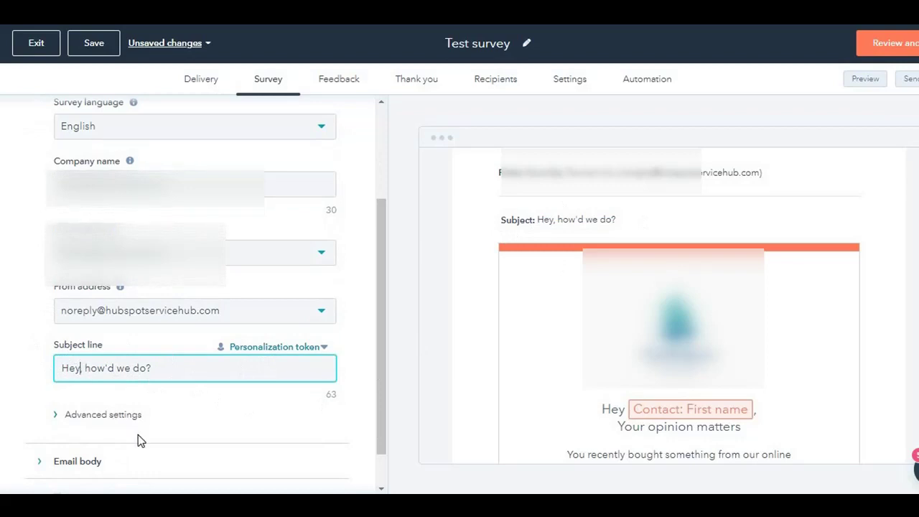
pyautogui.click(253, 348)
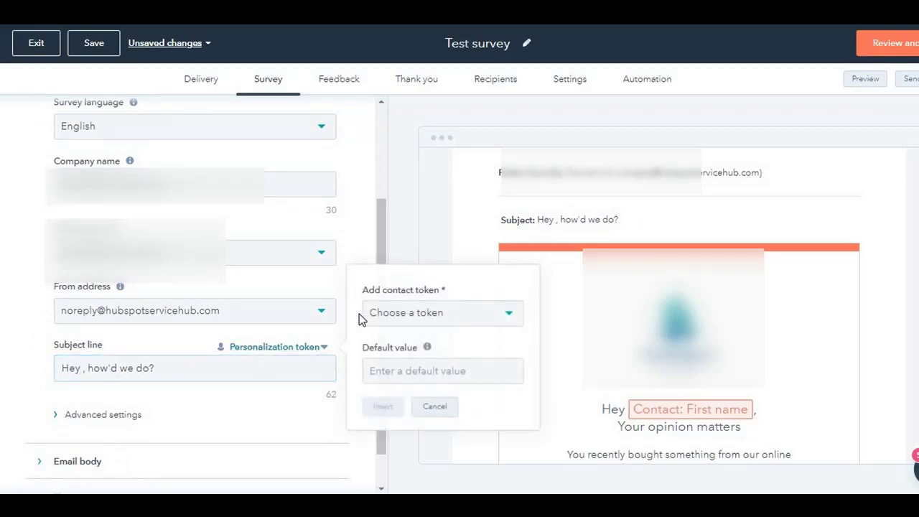
pyautogui.click(408, 316)
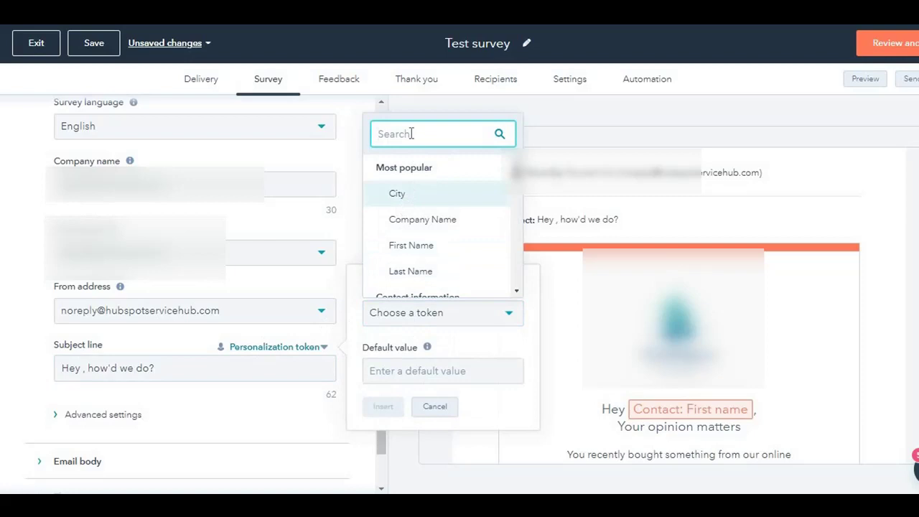
pyautogui.click(436, 244)
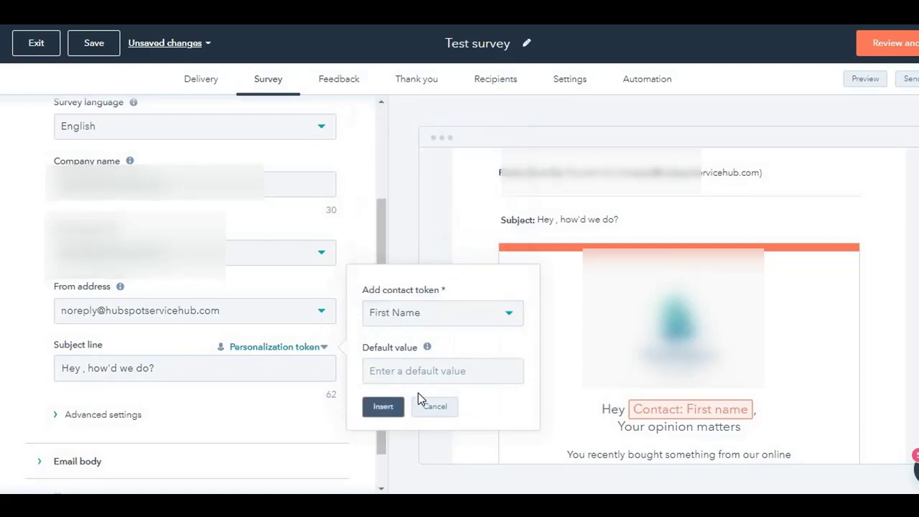
pyautogui.click(396, 407)
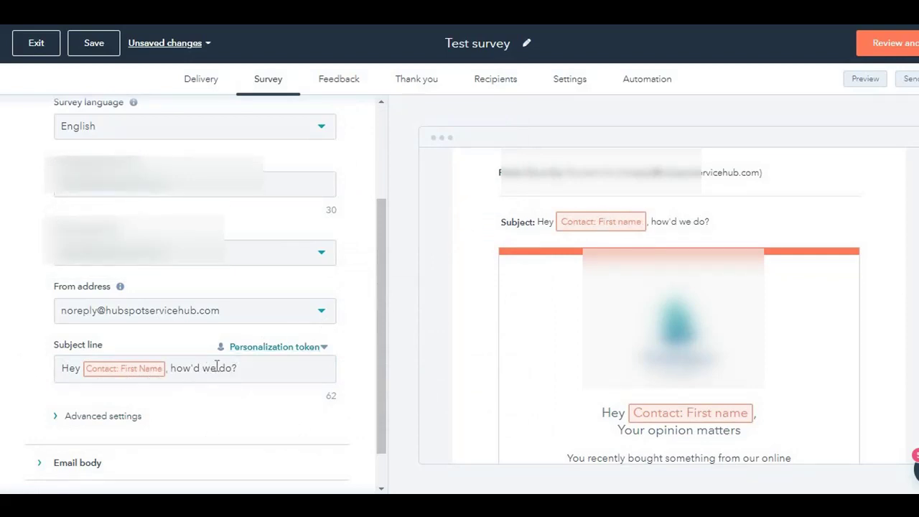
pyautogui.scroll(-2, 207, 374)
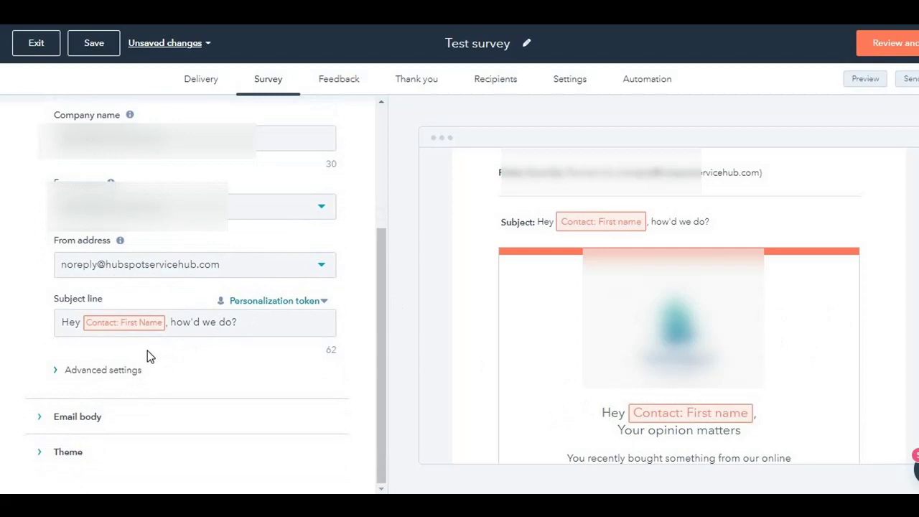
# - Expand the Email body settings and edit the greeting 'Hey [Contact: First Name], Your opinion matters'
pyautogui.click(119, 379)
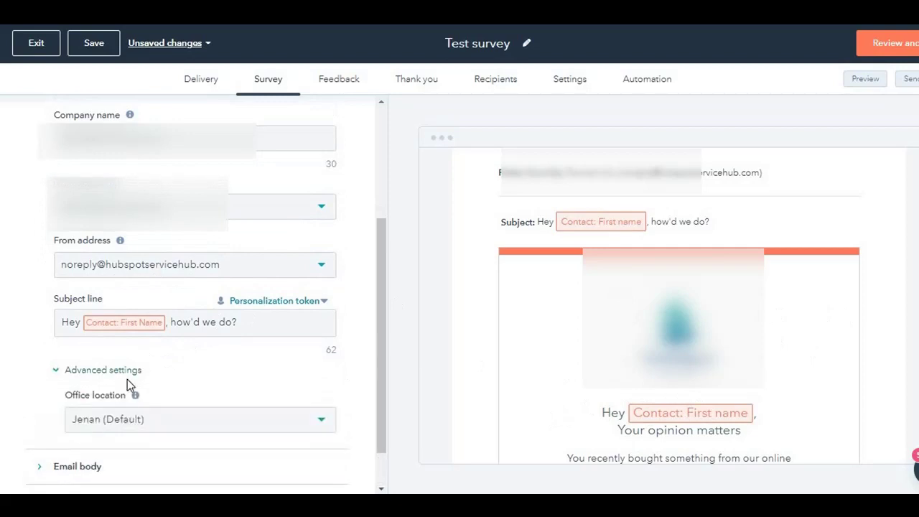
pyautogui.click(68, 374)
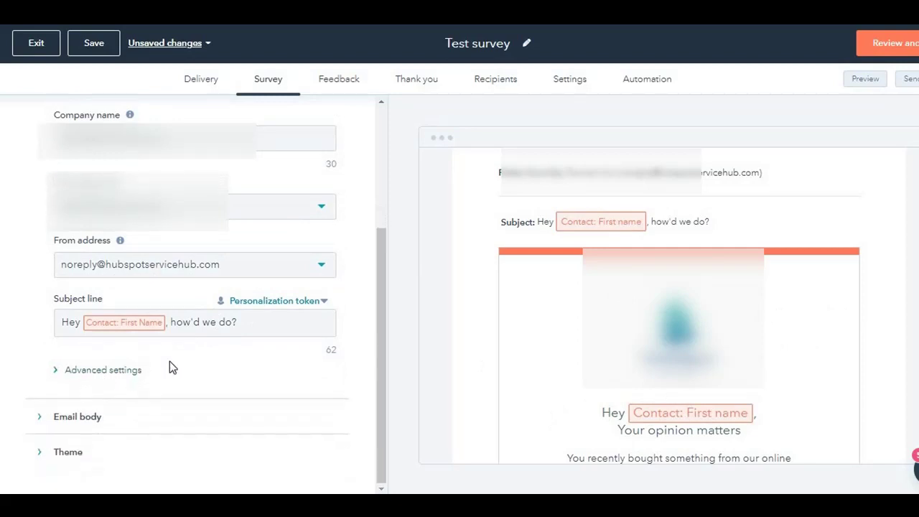
pyautogui.click(96, 408)
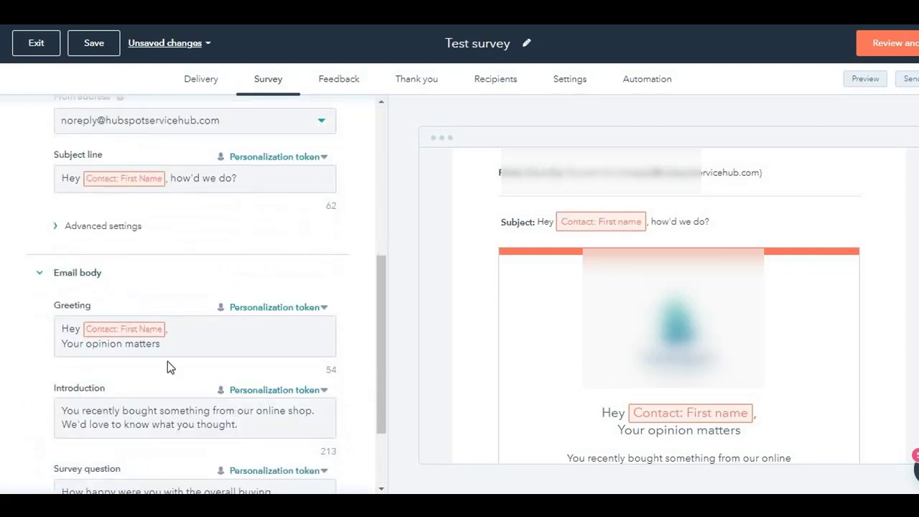
pyautogui.click(179, 349)
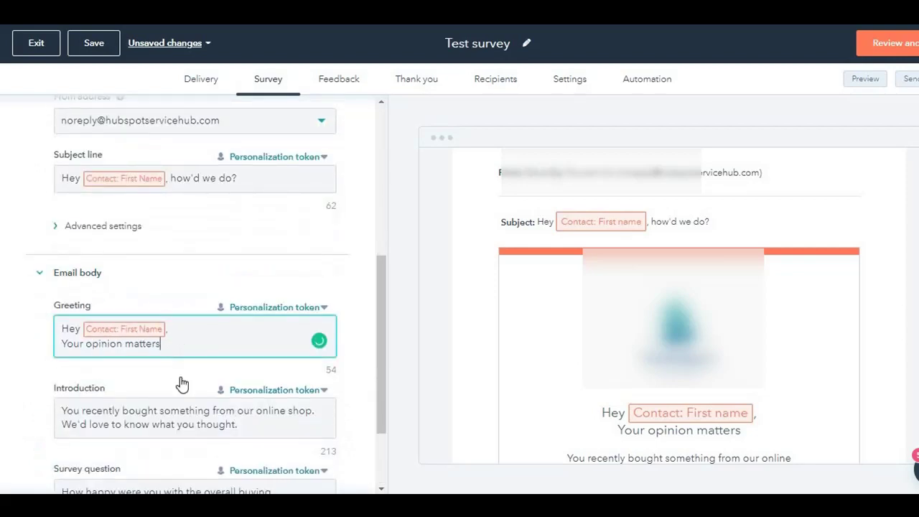
# - Review the introduction's second sentence and the survey question text
pyautogui.scroll(-2, 115, 331)
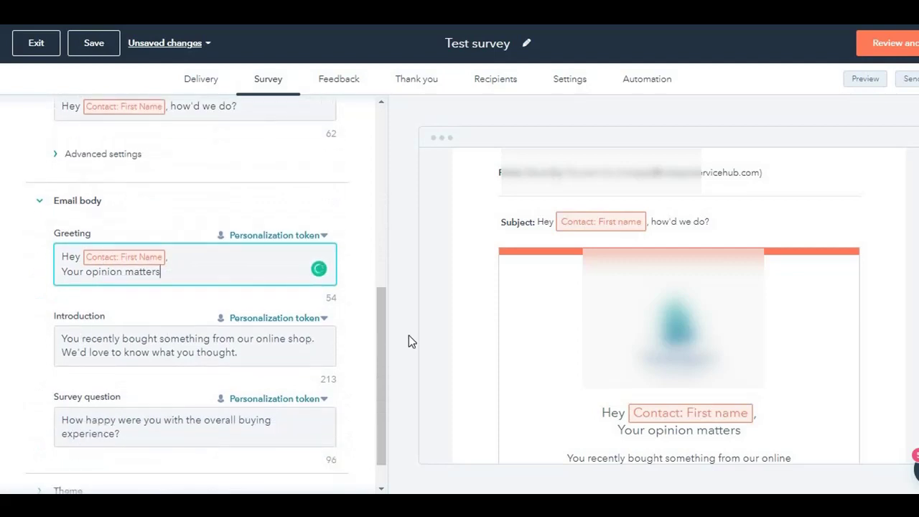
pyautogui.scroll(-3, 572, 351)
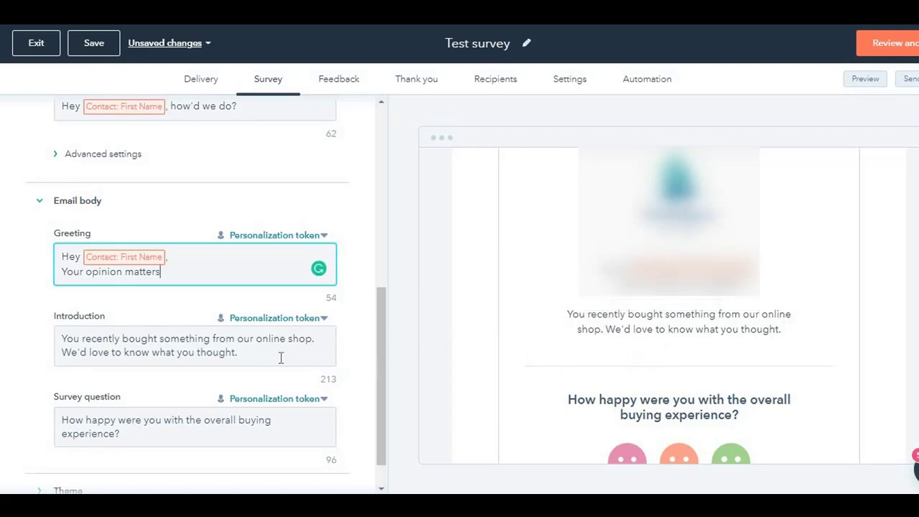
pyautogui.moveTo(242, 366); pyautogui.dragTo(59, 354)
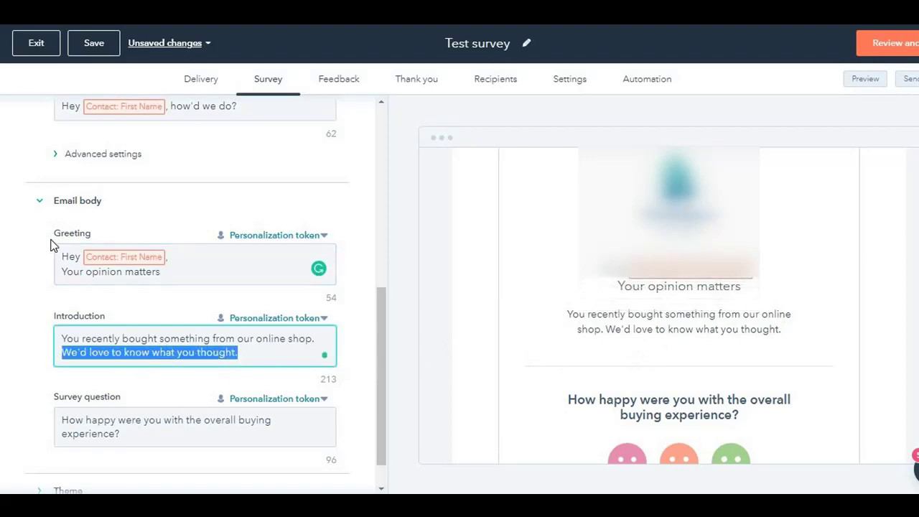
pyautogui.scroll(-1, 64, 363)
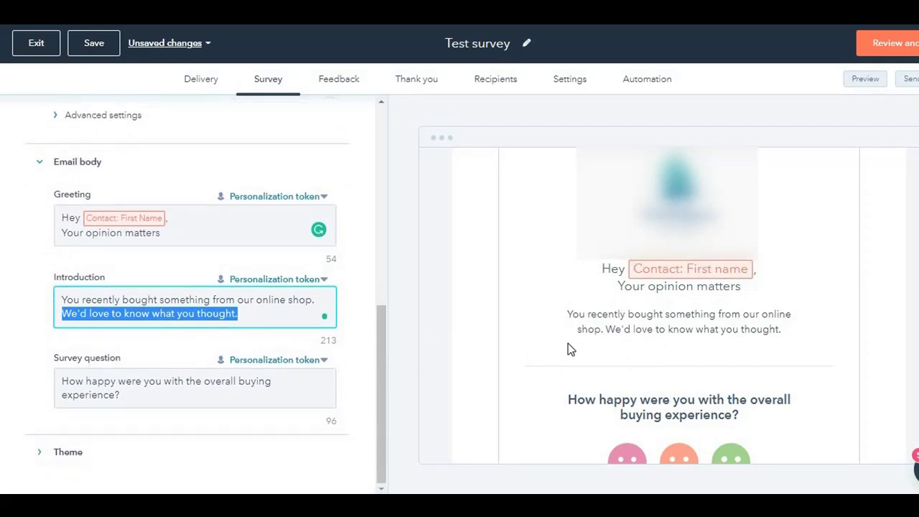
pyautogui.scroll(-1, 568, 344)
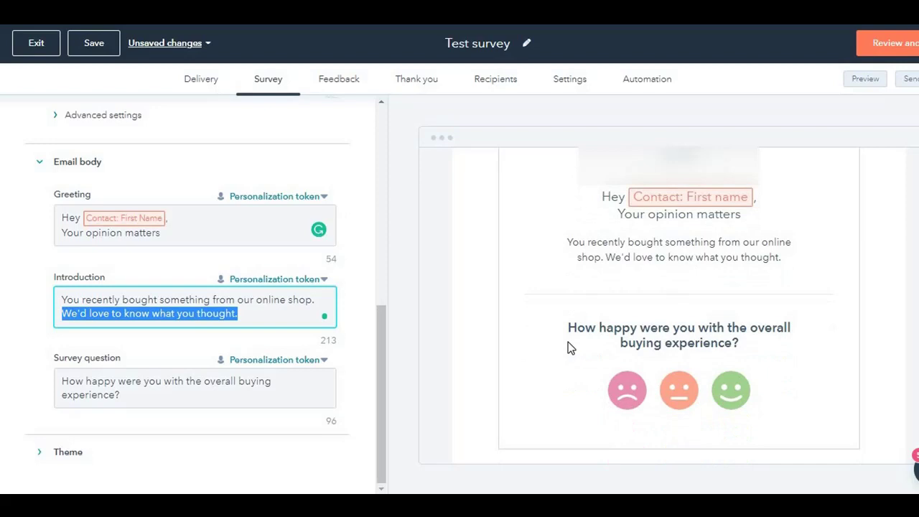
pyautogui.click(96, 400)
pyautogui.moveTo(60, 381); pyautogui.dragTo(159, 396)
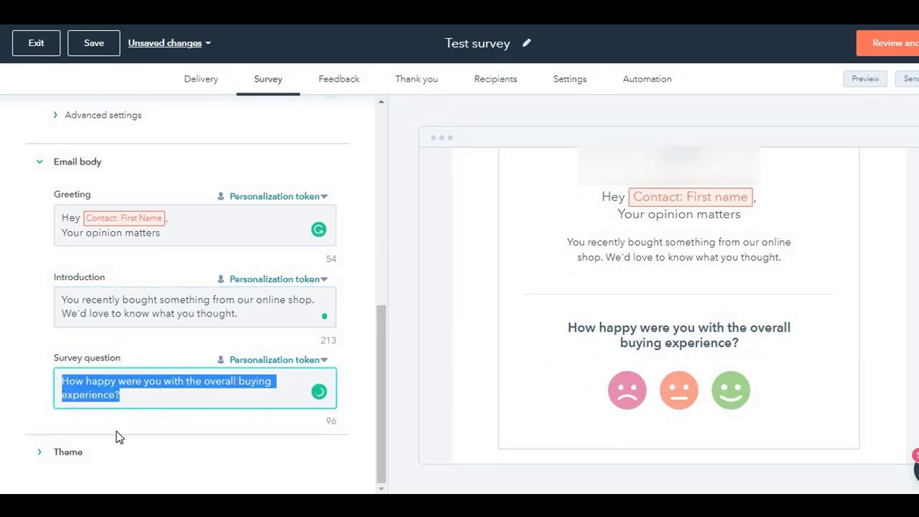
# - Expand the Theme settings and switch off the email's featured image
pyautogui.click(47, 461)
pyautogui.click(47, 461)
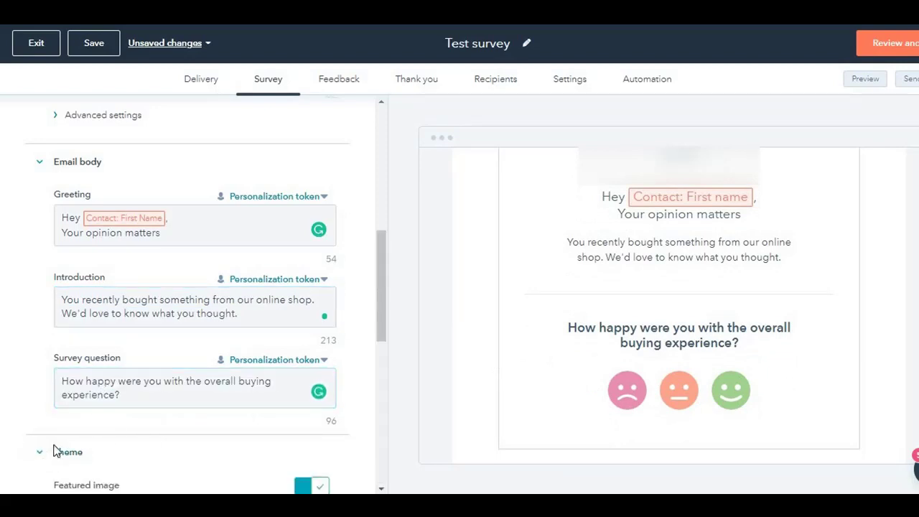
pyautogui.scroll(-8, 53, 450)
pyautogui.scroll(4, 249, 156)
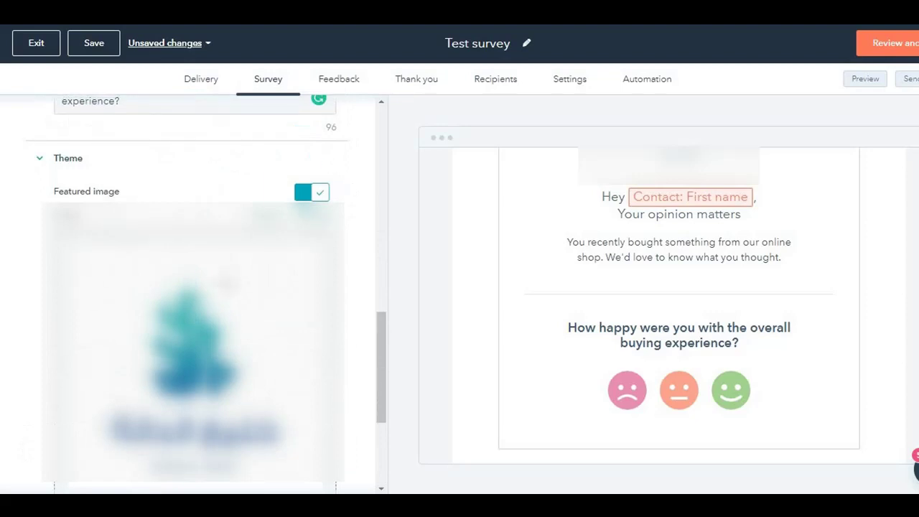
pyautogui.click(302, 199)
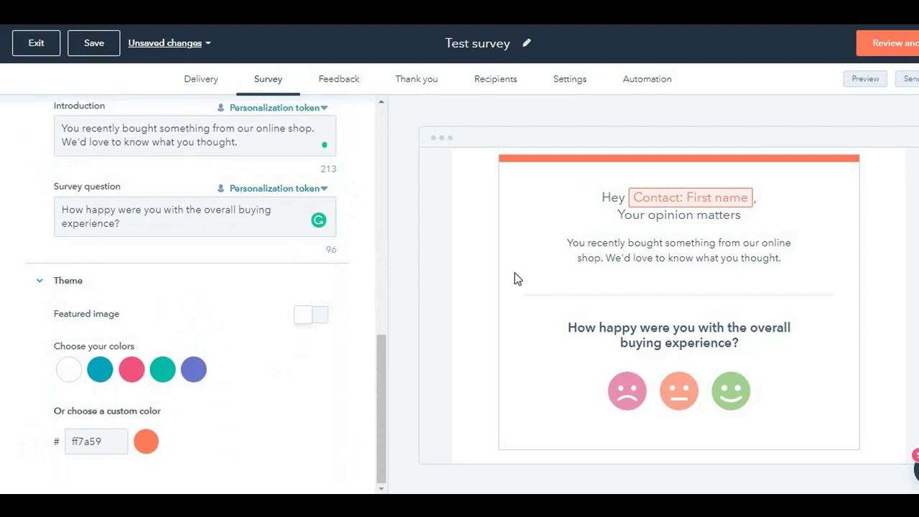
# - Try the teal, green and pink swatches, then set the theme colour to purple 6a78d1
pyautogui.scroll(2, 649, 234)
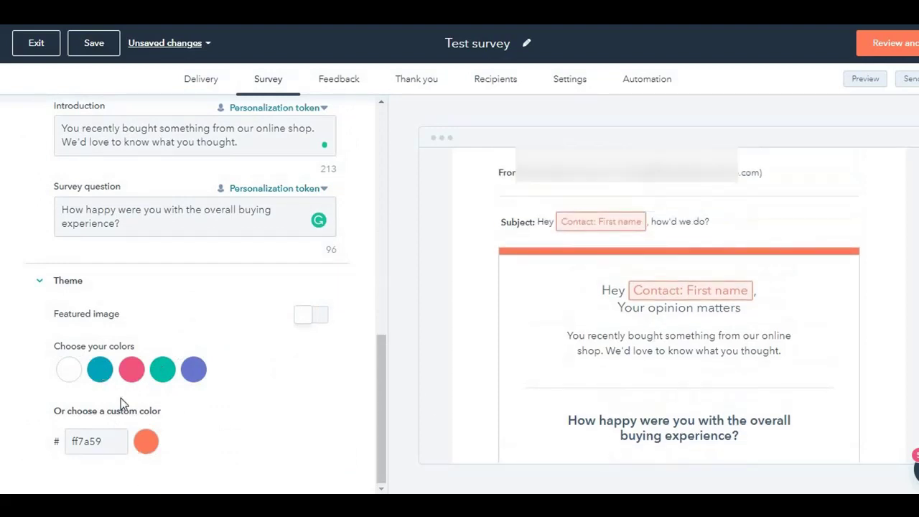
pyautogui.click(91, 372)
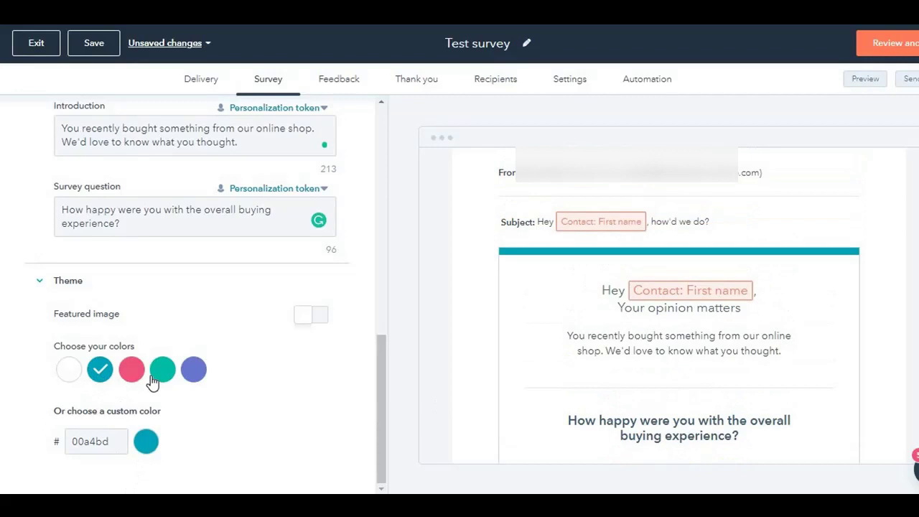
pyautogui.click(159, 374)
pyautogui.click(130, 374)
pyautogui.click(193, 372)
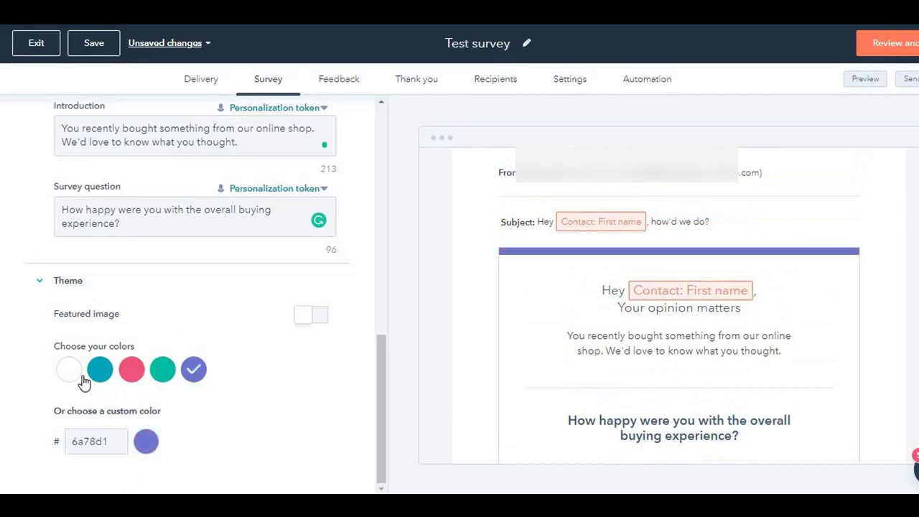
pyautogui.click(94, 442)
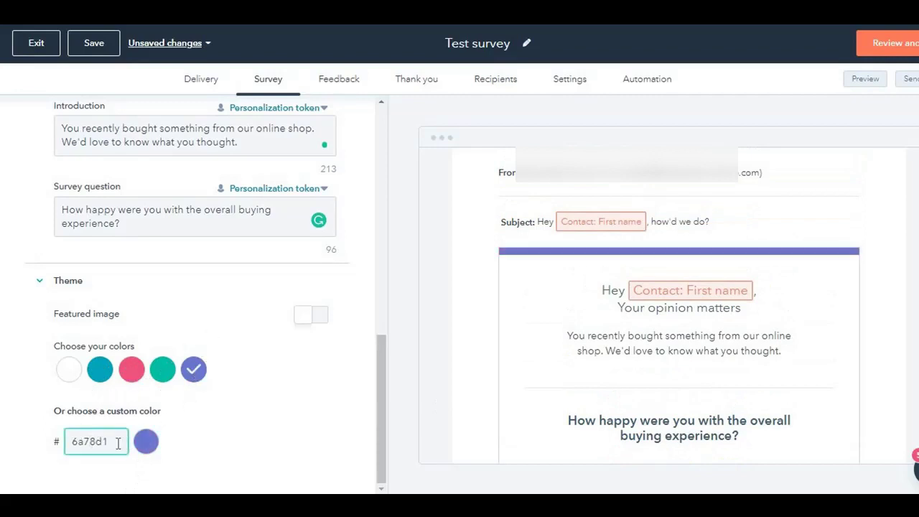
pyautogui.moveTo(122, 443); pyautogui.dragTo(61, 457)
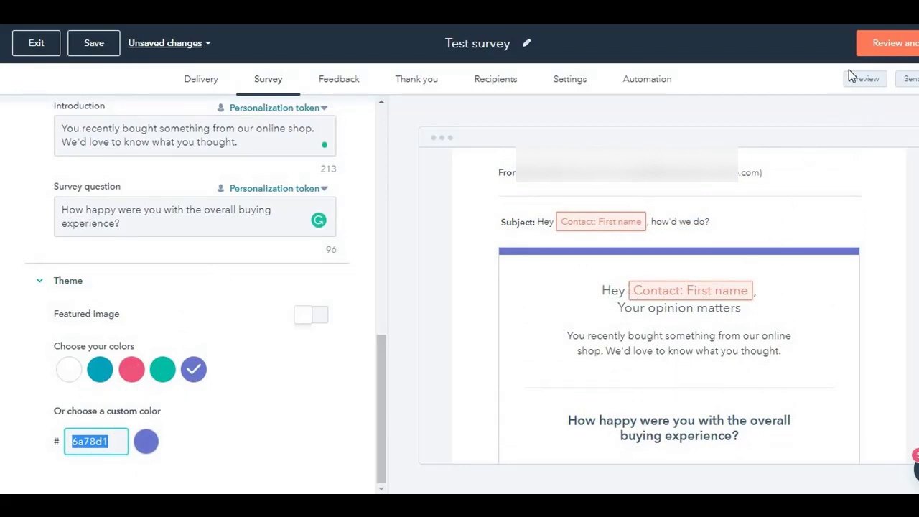
pyautogui.click(864, 84)
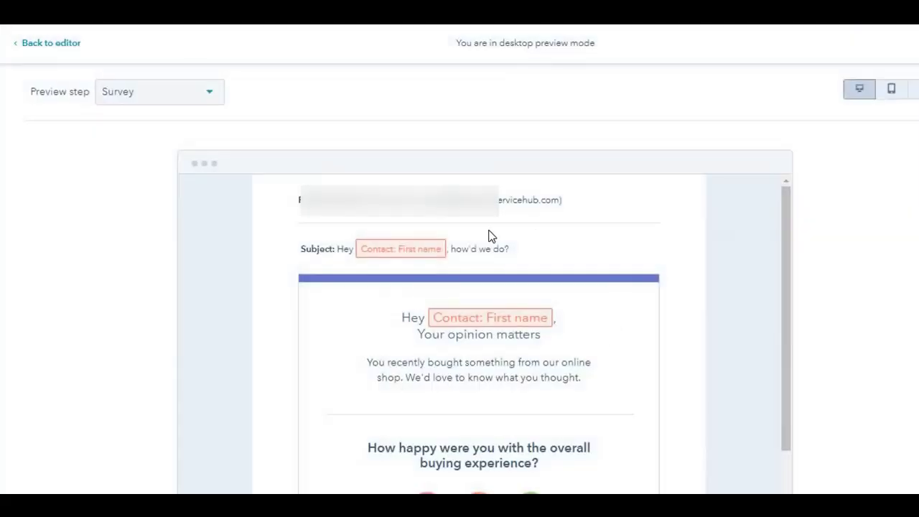
pyautogui.click(166, 91)
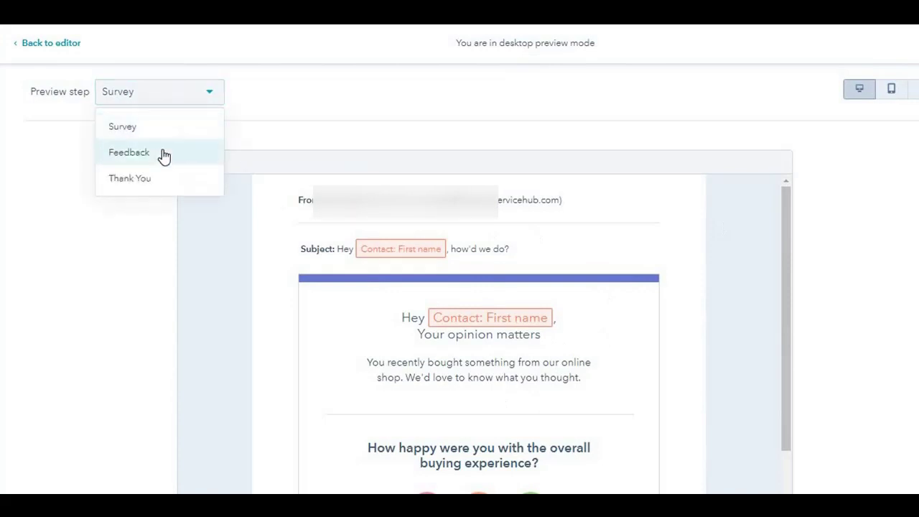
pyautogui.click(893, 91)
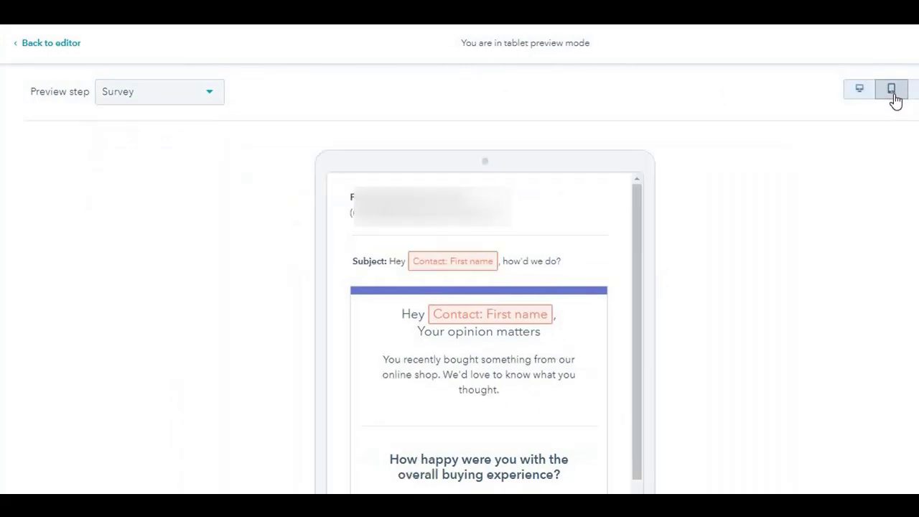
pyautogui.click(914, 95)
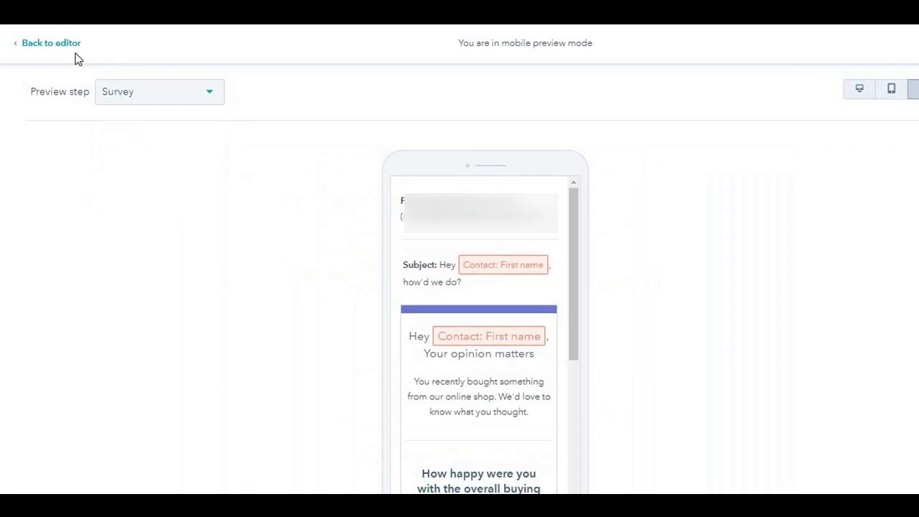
pyautogui.click(69, 45)
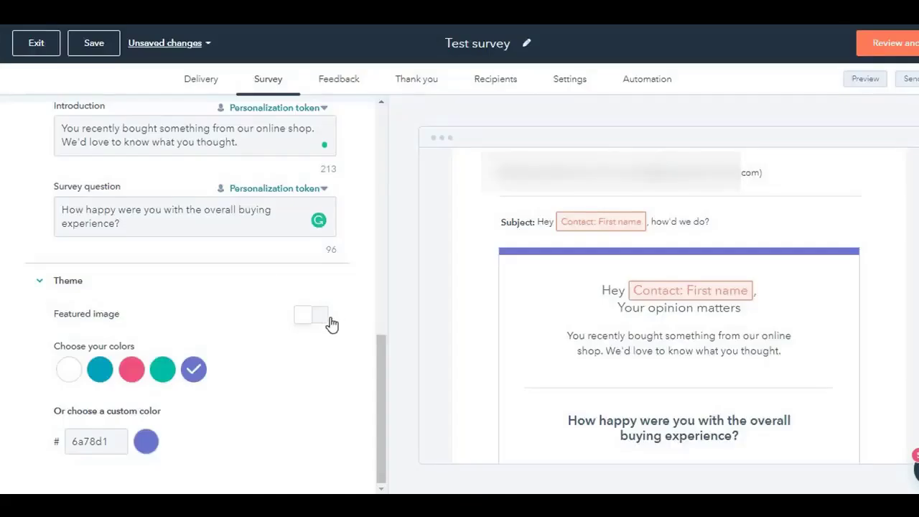
pyautogui.scroll(5, 328, 209)
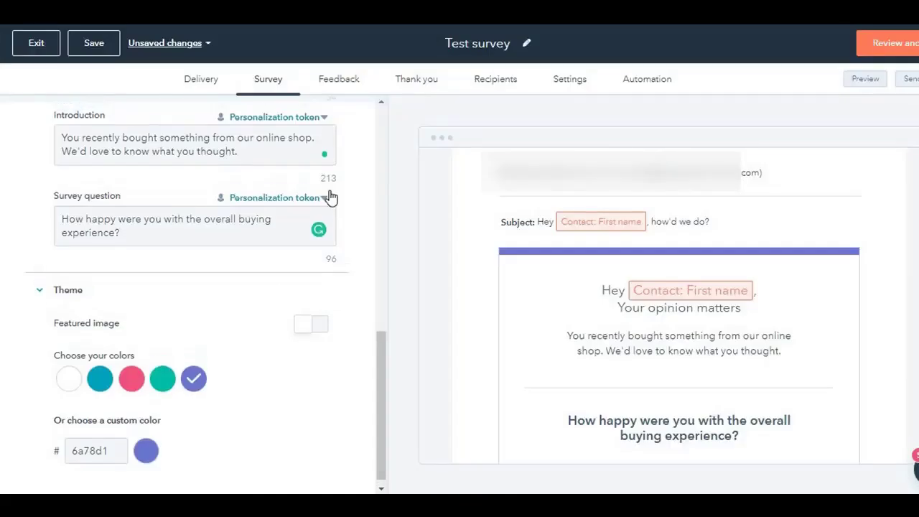
# - On the Feedback step, test the preview's response box with 'I had a bad experience with the product'
pyautogui.click(352, 85)
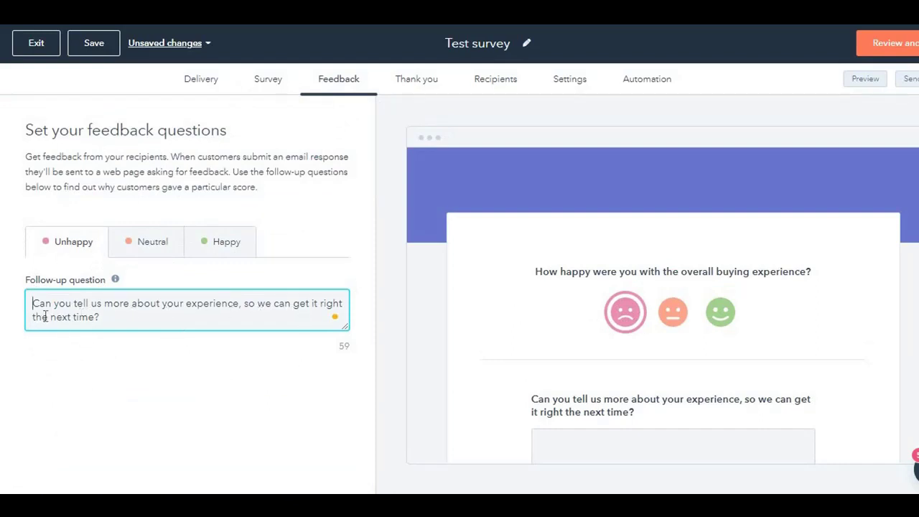
pyautogui.moveTo(45, 316); pyautogui.dragTo(489, 316)
pyautogui.scroll(-5, 595, 337)
pyautogui.click(636, 308)
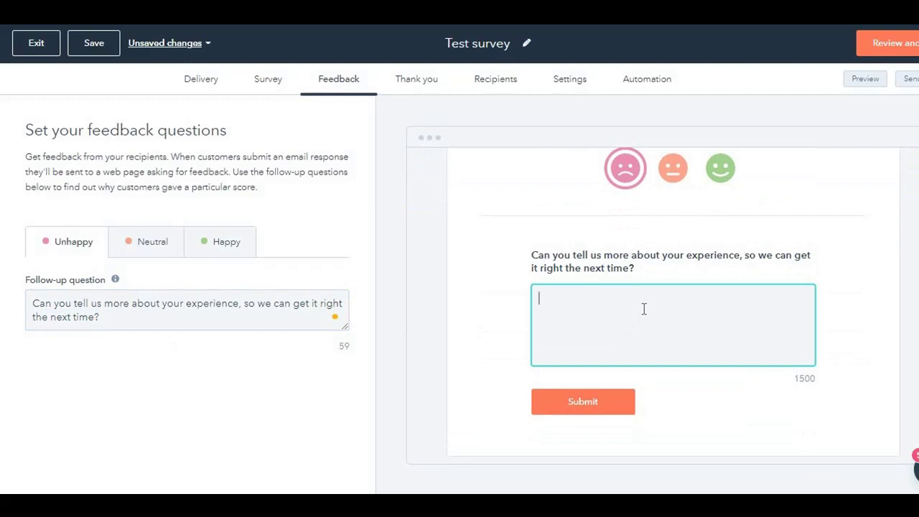
pyautogui.write('I had a bad exeirence with th')
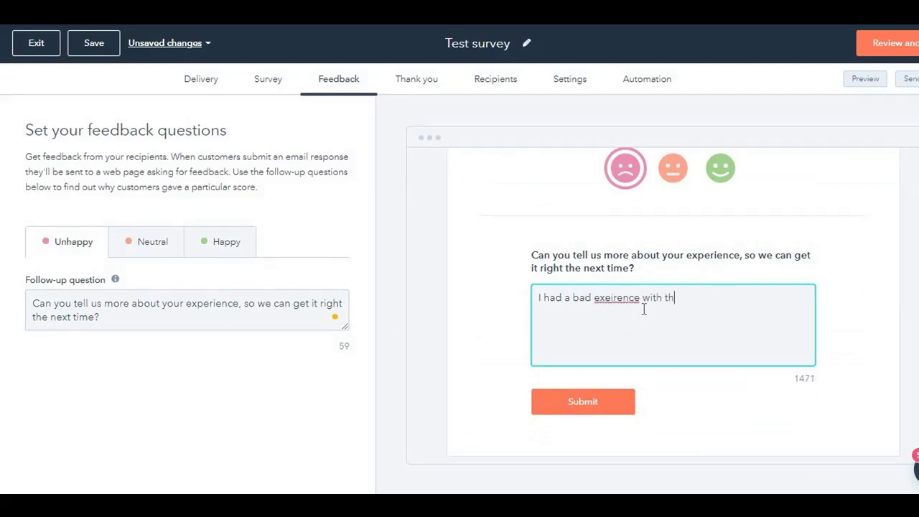
pyautogui.write('e product')
pyautogui.rightClick(607, 295)
pyautogui.click(630, 108)
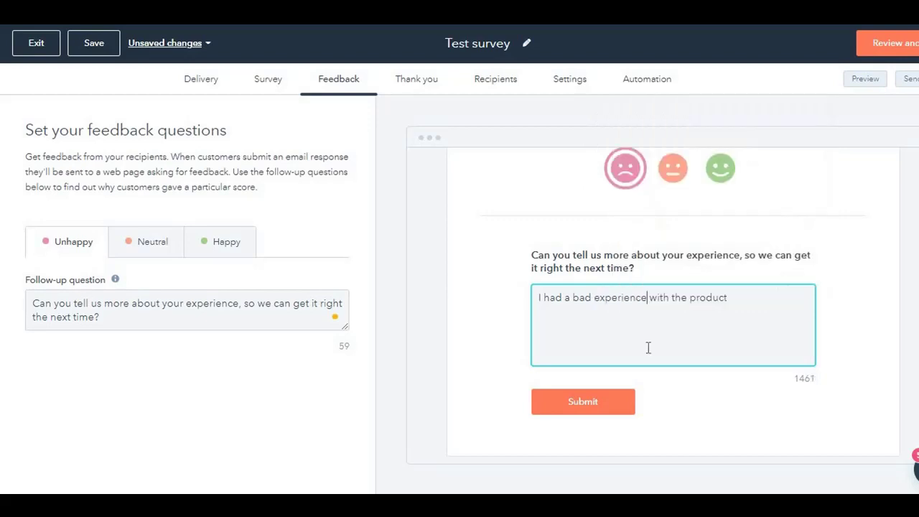
pyautogui.scroll(1, 601, 242)
# - Review the follow-up questions for neutral and happy responses
pyautogui.click(145, 246)
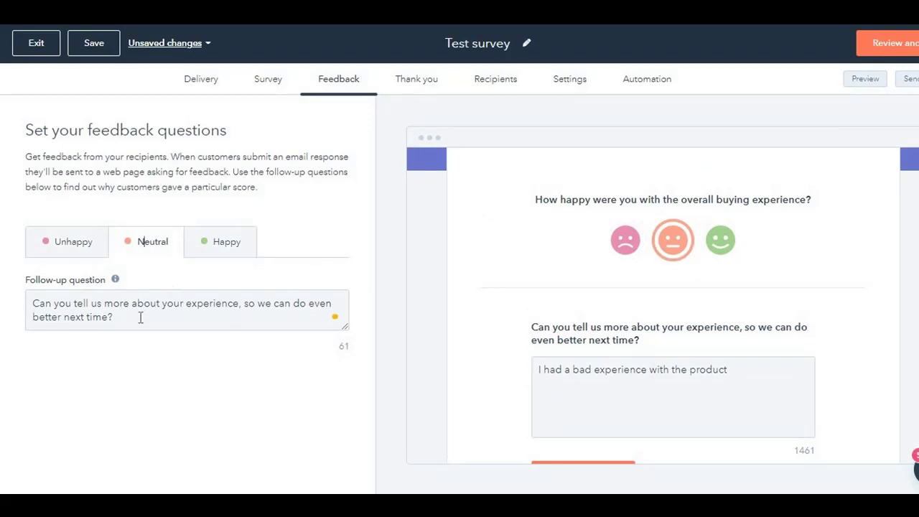
pyautogui.moveTo(115, 317); pyautogui.dragTo(40, 302)
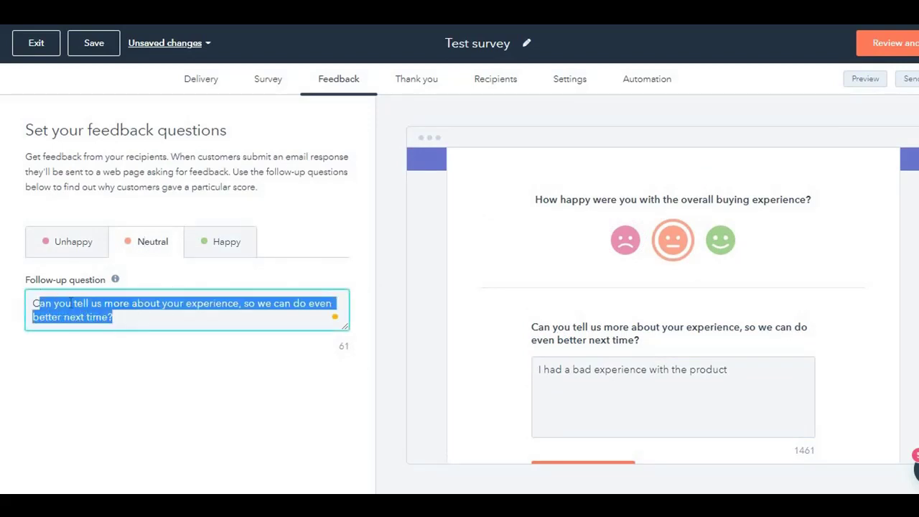
pyautogui.click(224, 247)
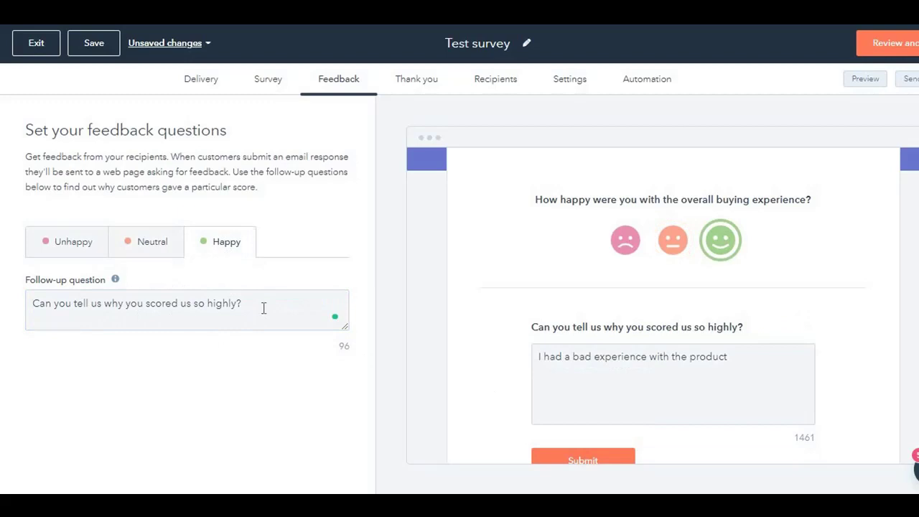
pyautogui.moveTo(243, 305); pyautogui.dragTo(53, 304)
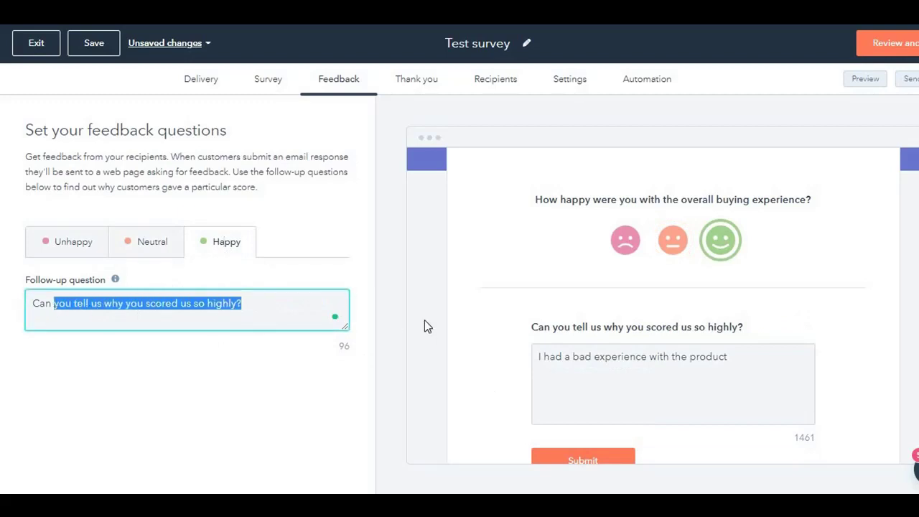
pyautogui.click(415, 81)
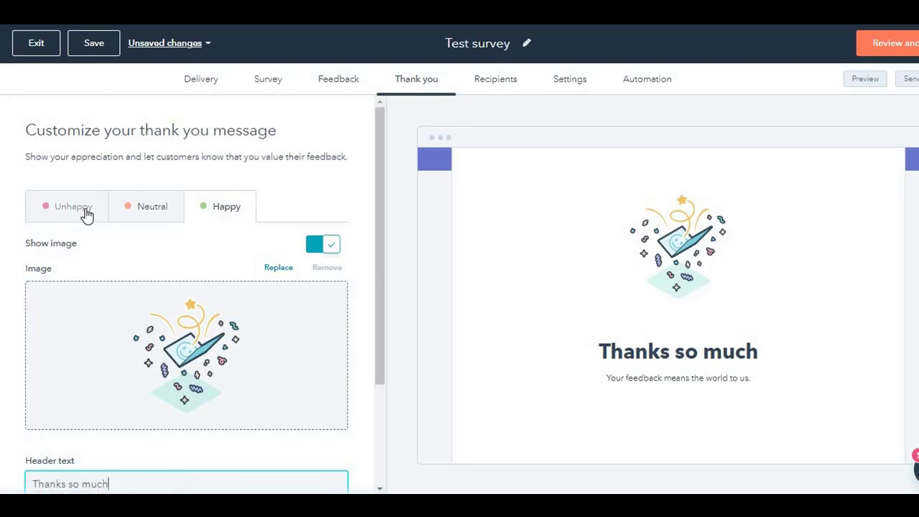
# - Review the Unhappy thank-you message's header and body text
pyautogui.click(91, 214)
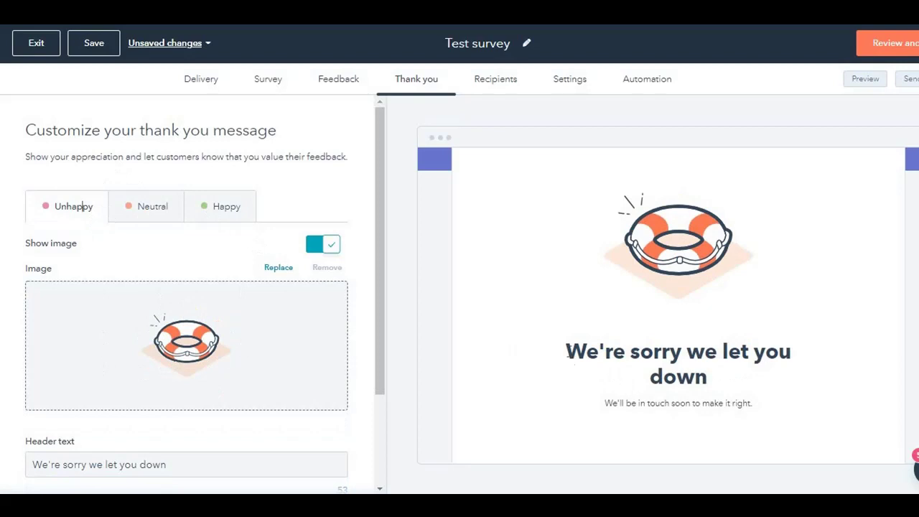
pyautogui.moveTo(567, 352); pyautogui.dragTo(754, 407)
pyautogui.scroll(-1, 179, 401)
pyautogui.scroll(-1, 182, 401)
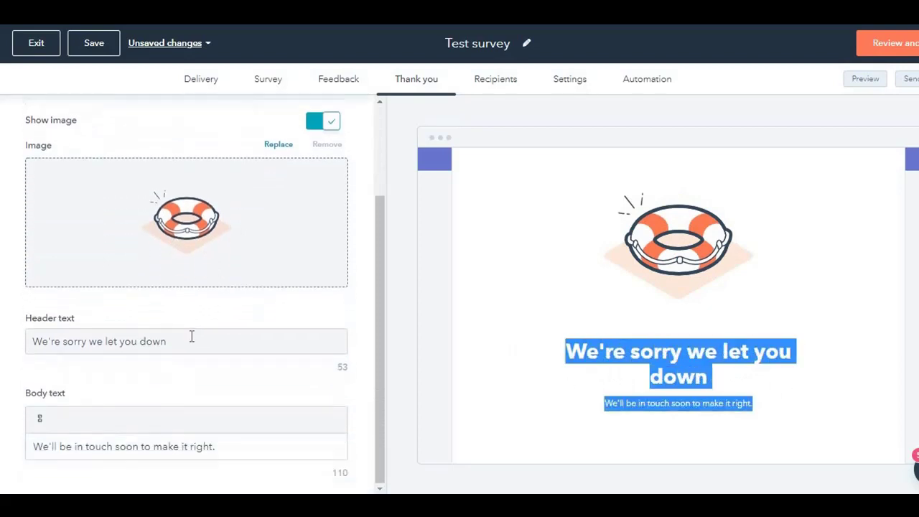
pyautogui.moveTo(191, 337); pyautogui.dragTo(88, 361)
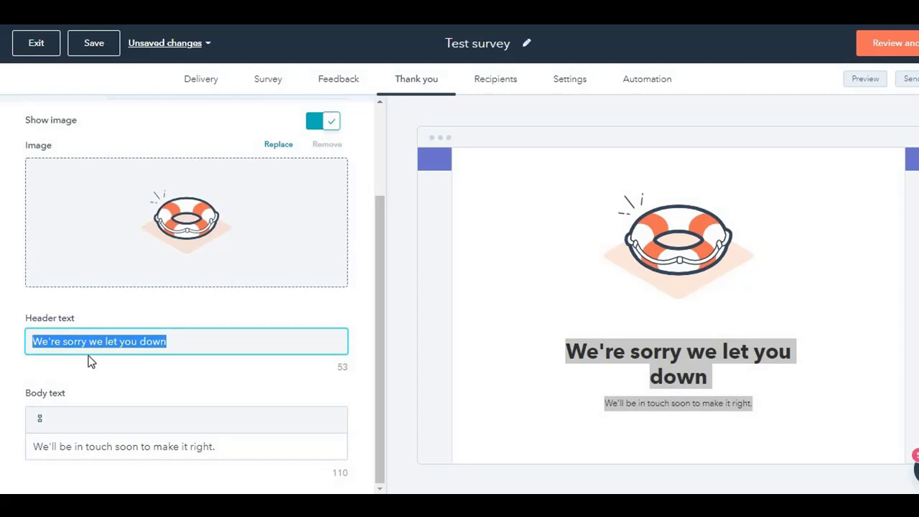
pyautogui.click(215, 335)
pyautogui.scroll(2, 214, 328)
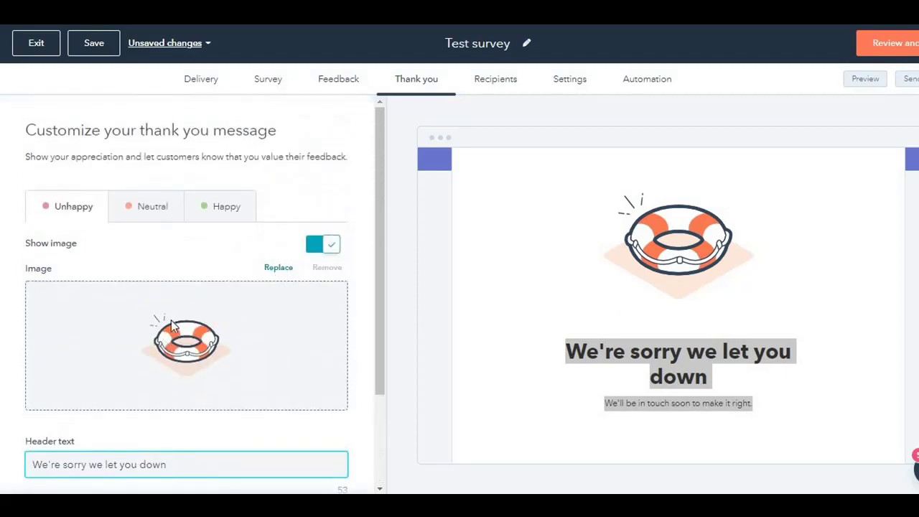
# - Check the Neutral and Happy thank-you messages, including the Happy header and body
pyautogui.click(146, 210)
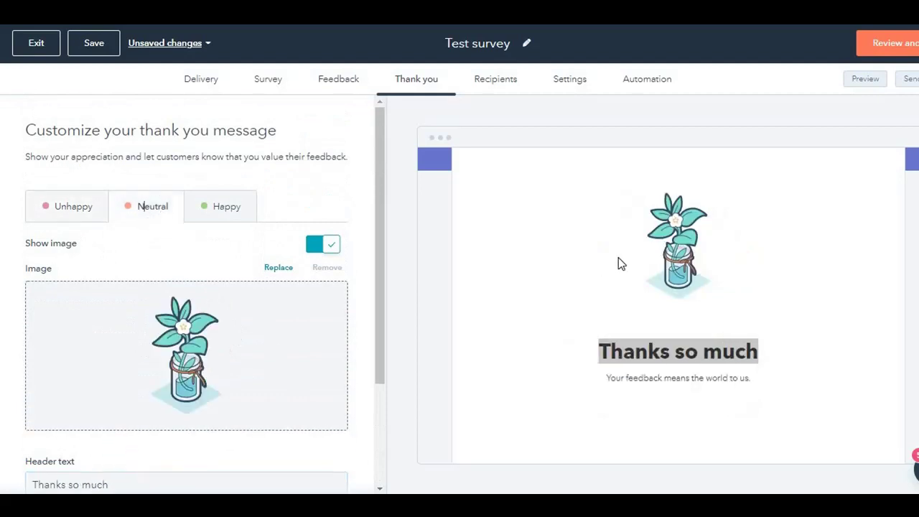
pyautogui.click(202, 213)
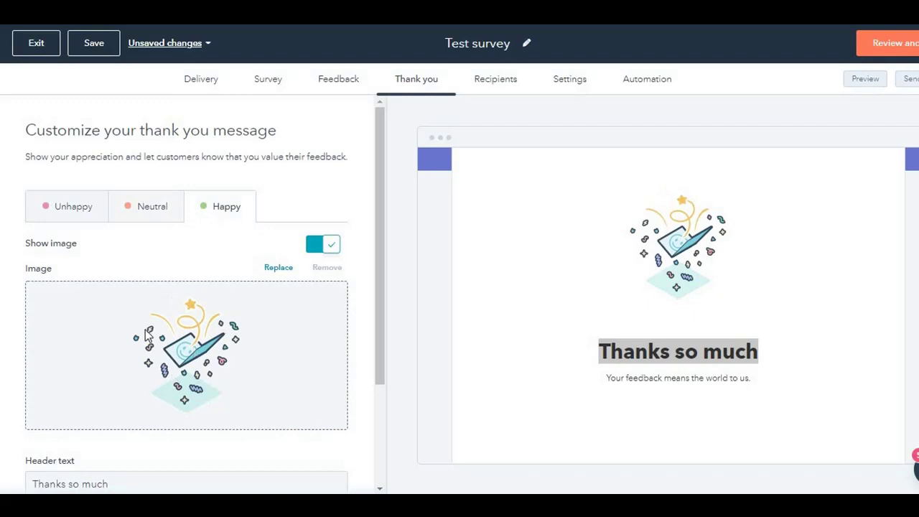
pyautogui.scroll(-3, 185, 348)
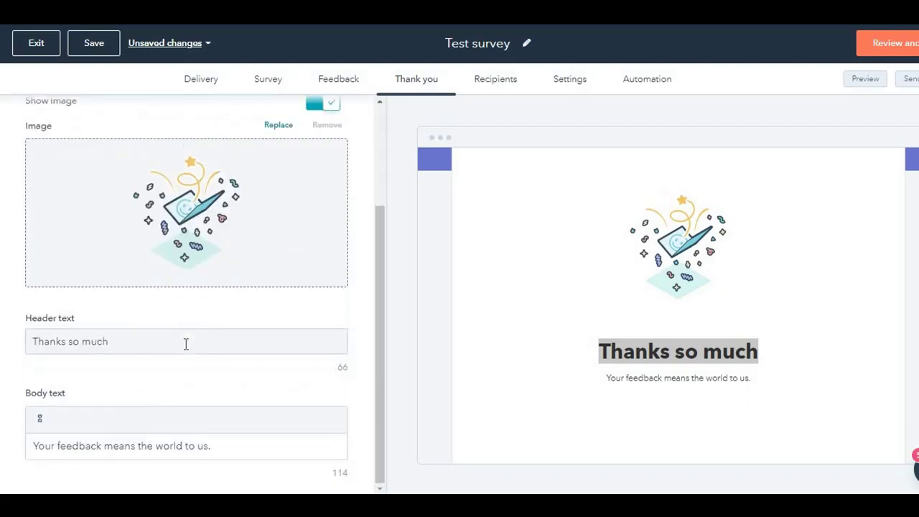
pyautogui.click(184, 342)
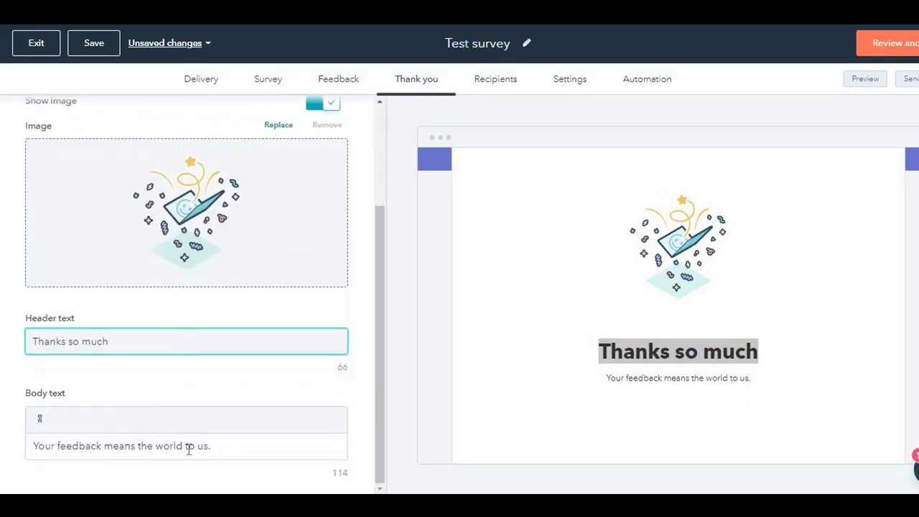
pyautogui.click(323, 411)
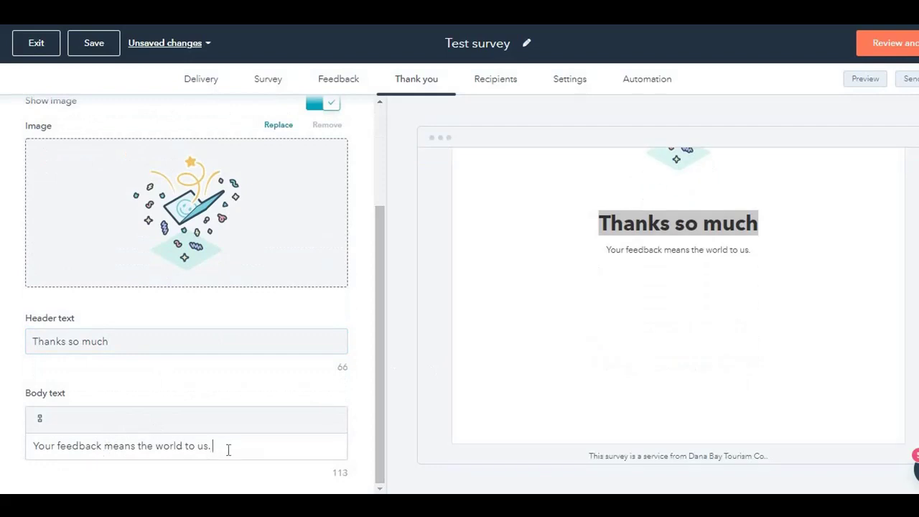
pyautogui.scroll(3, 137, 309)
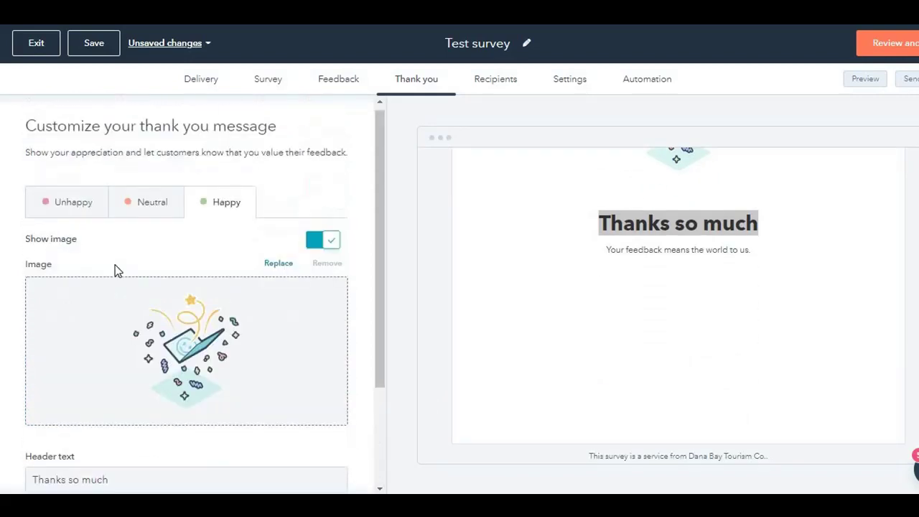
# - Write a comp voucher offer ending 'Get it here' into the Unhappy thank-you body
pyautogui.click(76, 202)
pyautogui.scroll(-3, 194, 386)
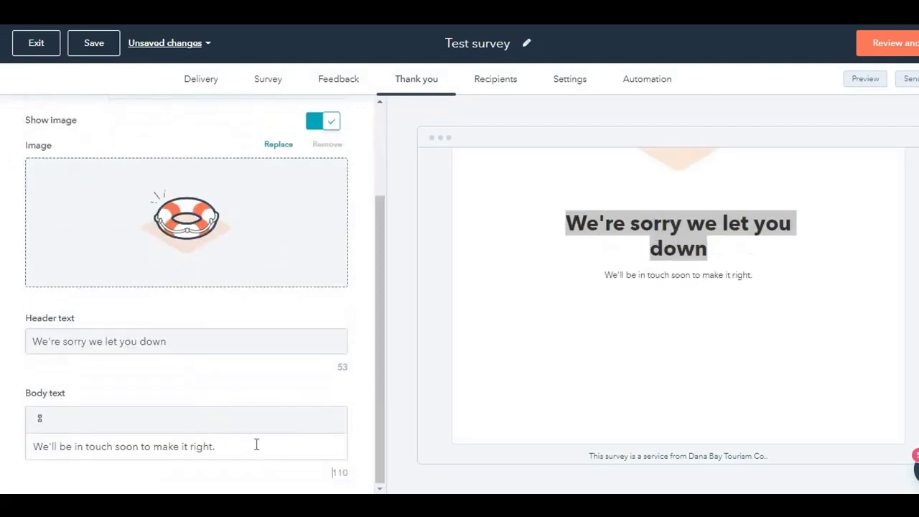
pyautogui.write('We')
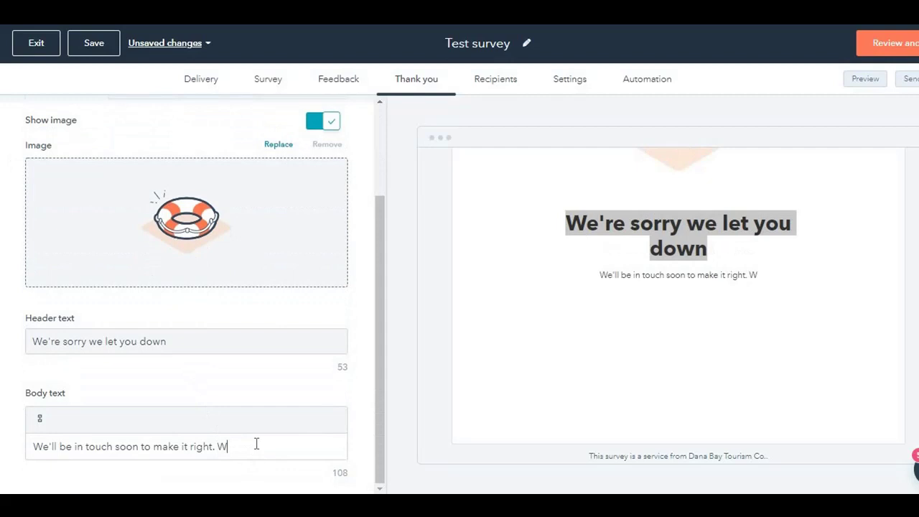
pyautogui.write("'d like ")
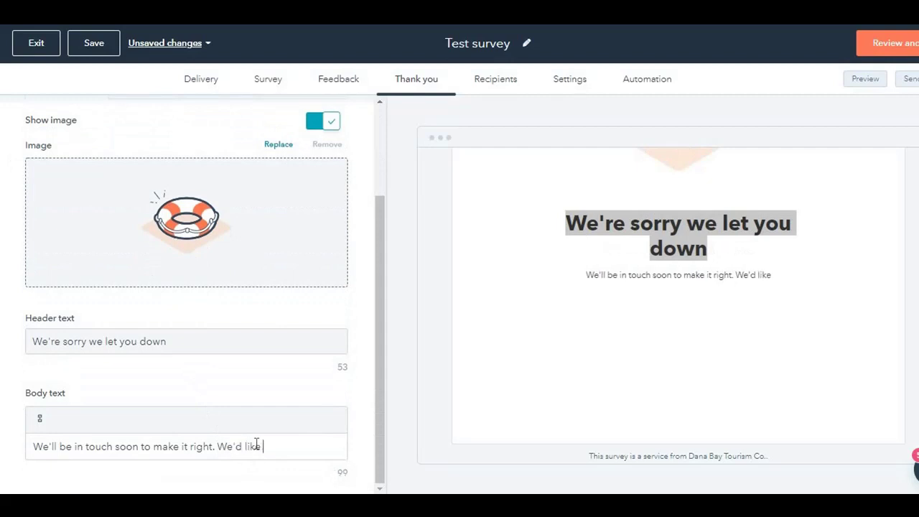
pyautogui.write('to offer y')
pyautogui.press('BackSpace')
pyautogui.press('BackSpace')
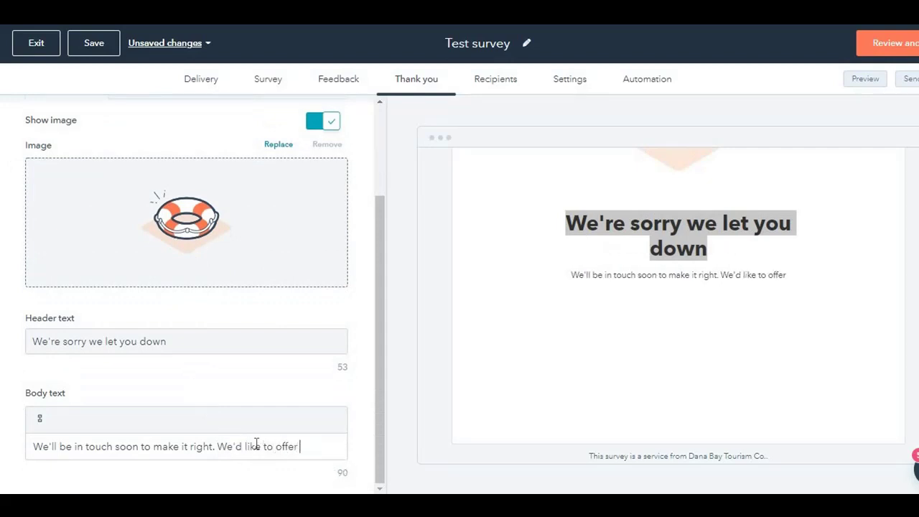
pyautogui.write('uou')
pyautogui.press('BackSpace')
pyautogui.press('BackSpace')
pyautogui.press('BackSpace')
pyautogui.write('you')
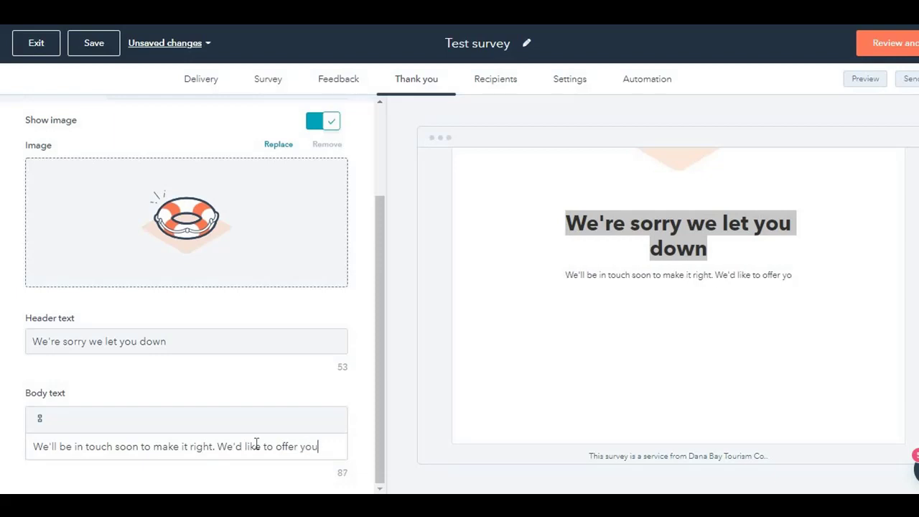
pyautogui.write(' a comp 20')
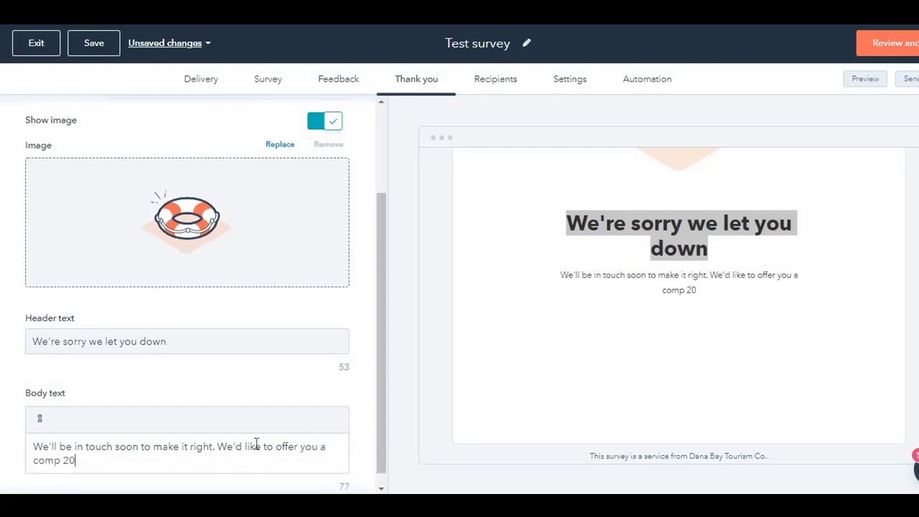
pyautogui.write('4')
pyautogui.press('BackSpace')
pyautogui.write('@ voucher. G')
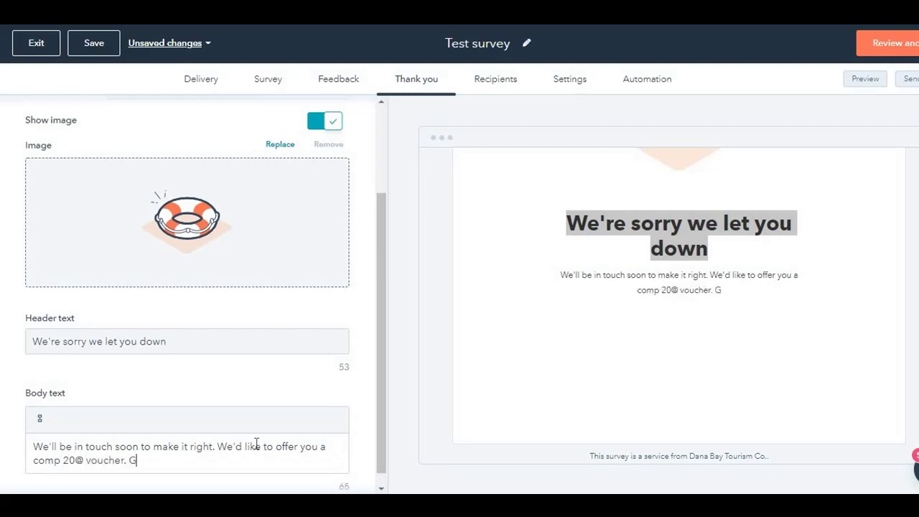
pyautogui.write('et it here')
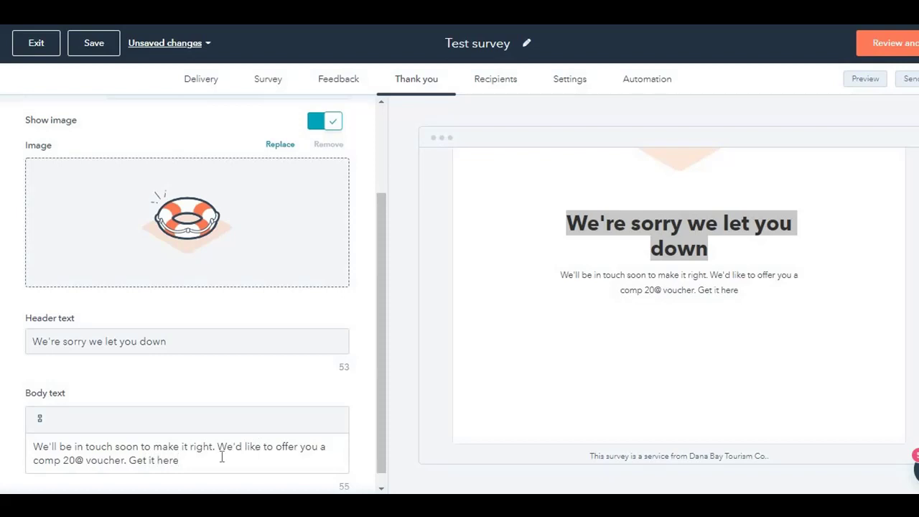
# - Try making 'here' a link, cancel it, and go to the Recipients step
pyautogui.moveTo(179, 460); pyautogui.dragTo(154, 460)
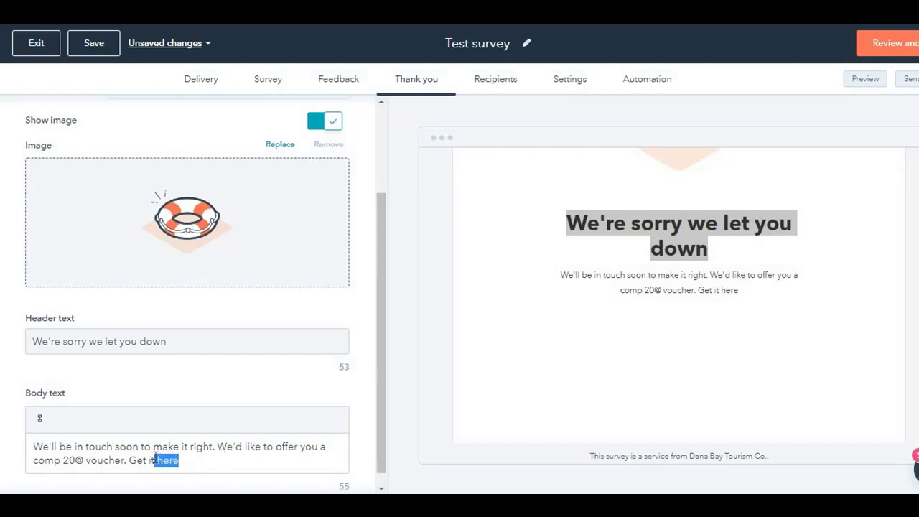
pyautogui.click(40, 419)
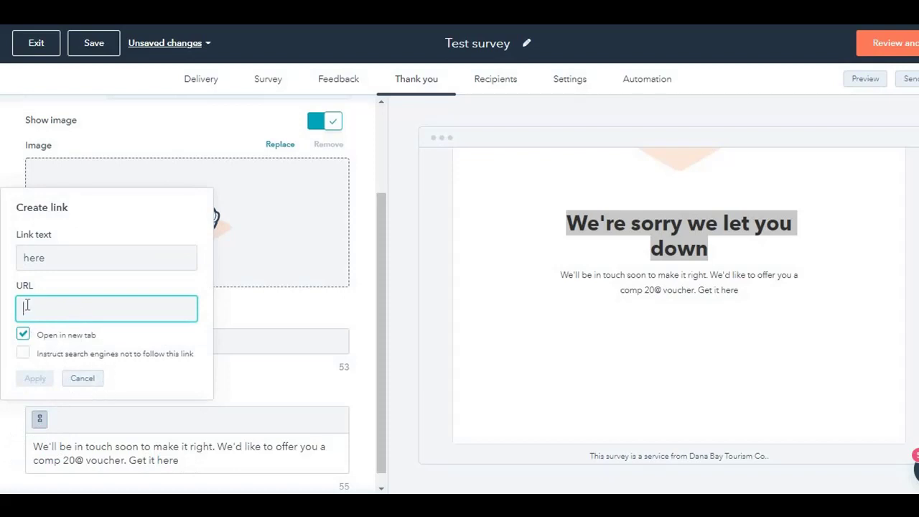
pyautogui.click(91, 380)
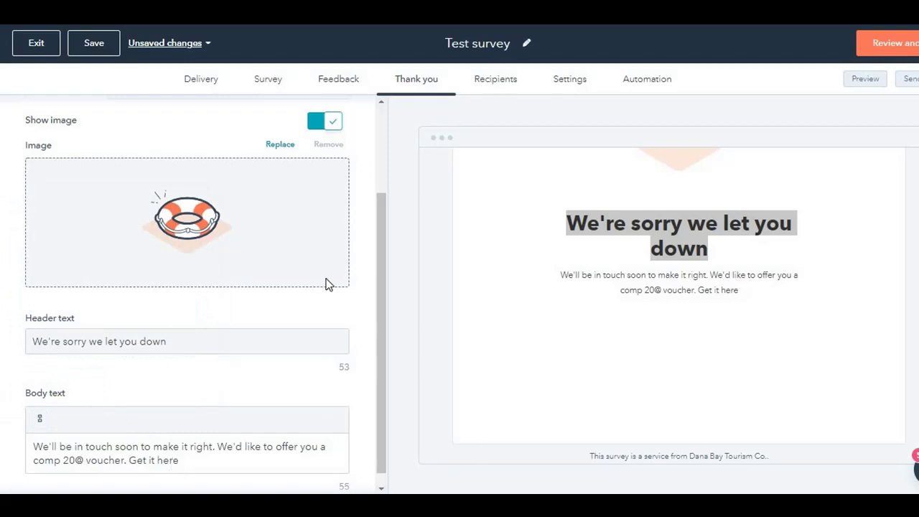
pyautogui.scroll(3, 205, 295)
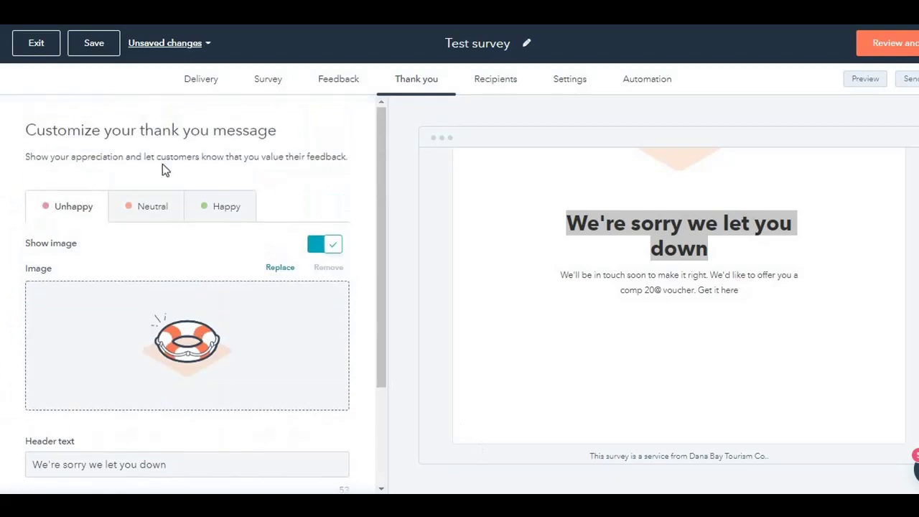
pyautogui.click(481, 89)
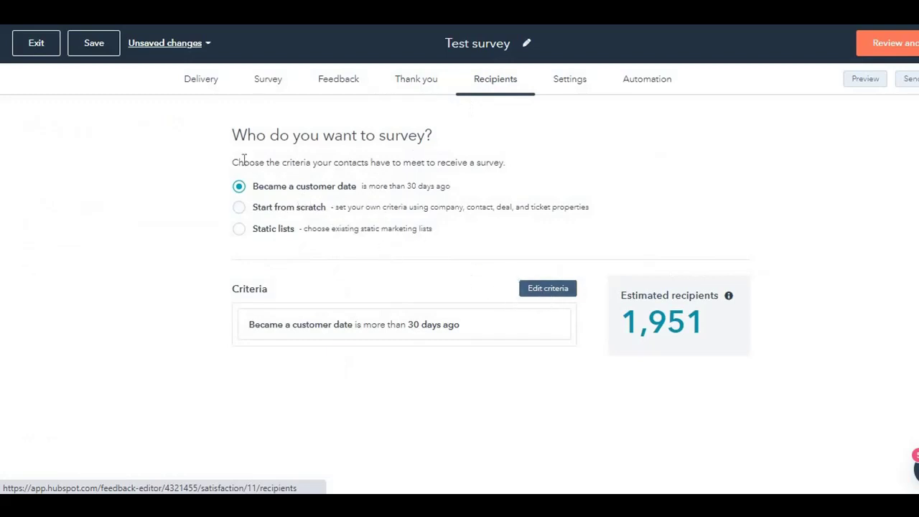
# - Set recipients to Start from scratch with Contact property and open the Survey criteria dialog
pyautogui.moveTo(248, 141); pyautogui.dragTo(377, 154)
pyautogui.click(354, 141)
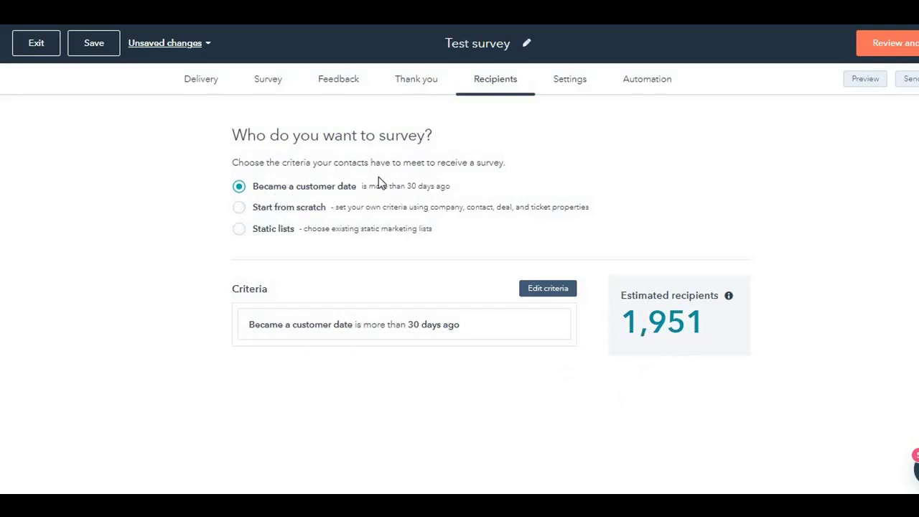
pyautogui.click(314, 208)
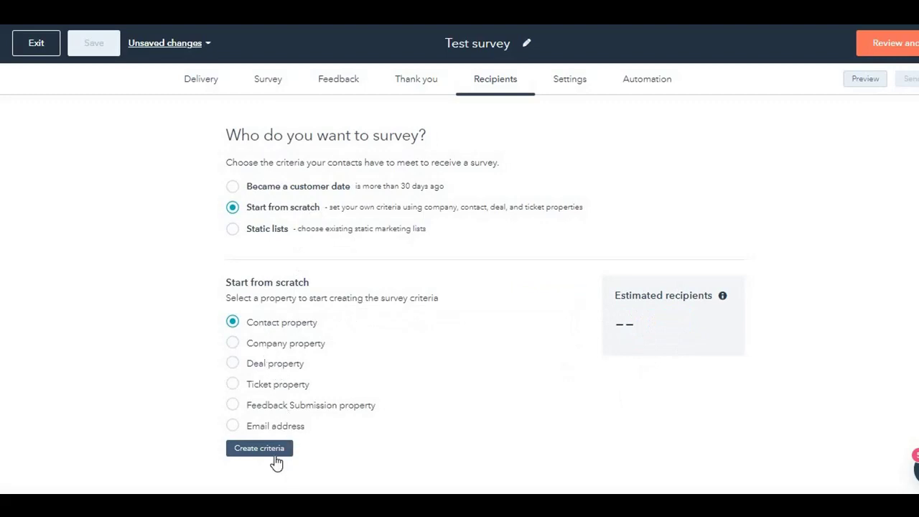
pyautogui.click(260, 449)
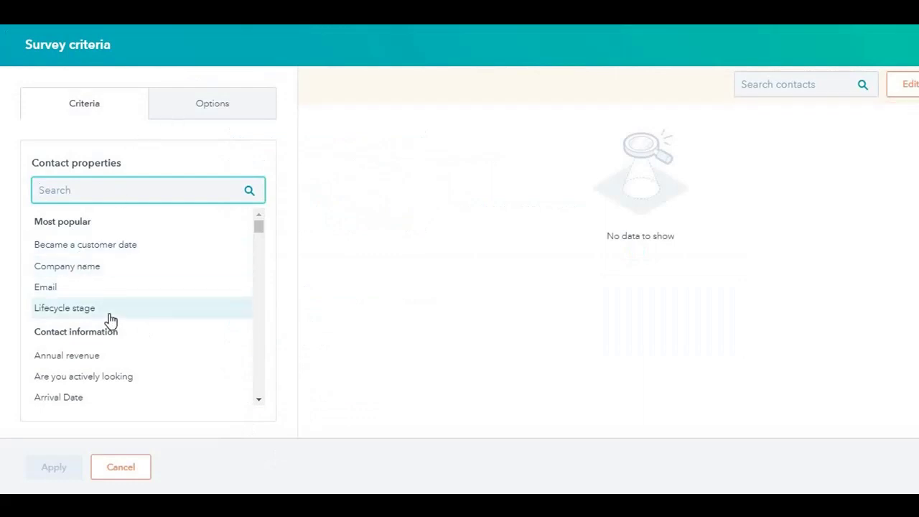
# - Explore the Became a customer date filter and resurvey options in the Survey criteria dialog
pyautogui.click(91, 246)
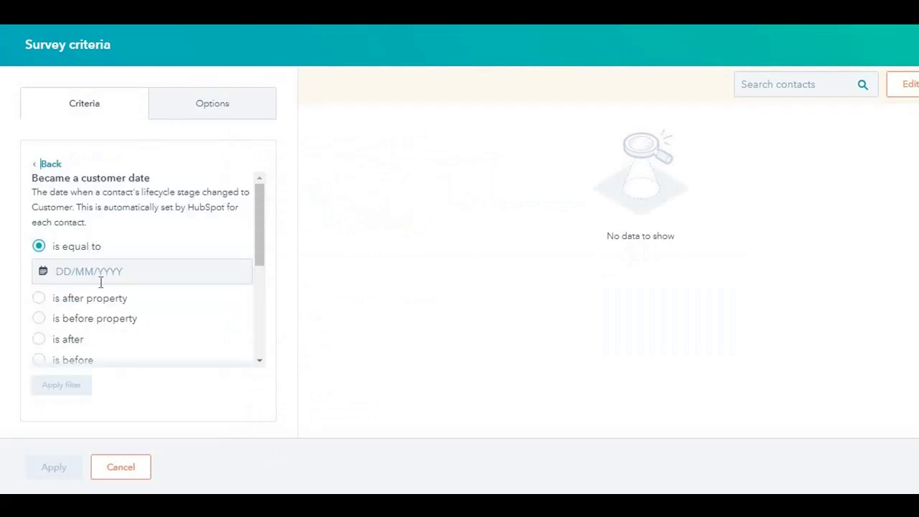
pyautogui.click(101, 273)
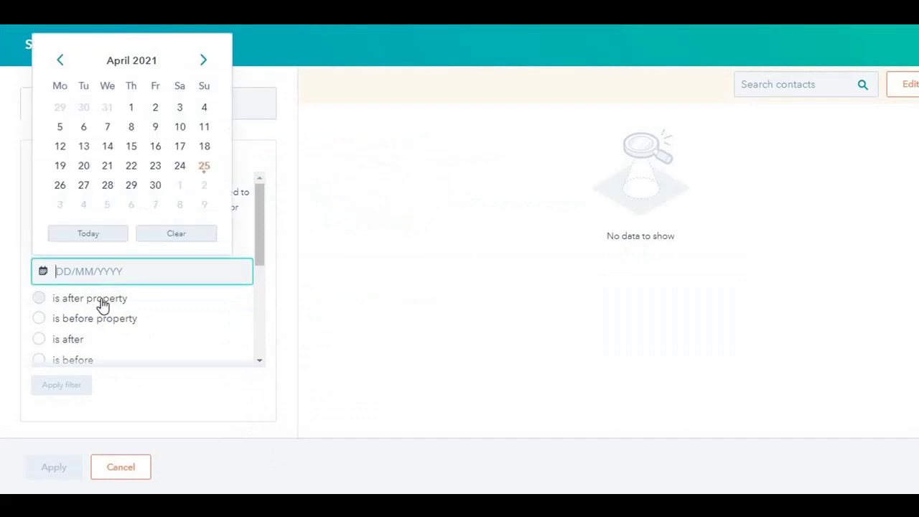
pyautogui.click(103, 300)
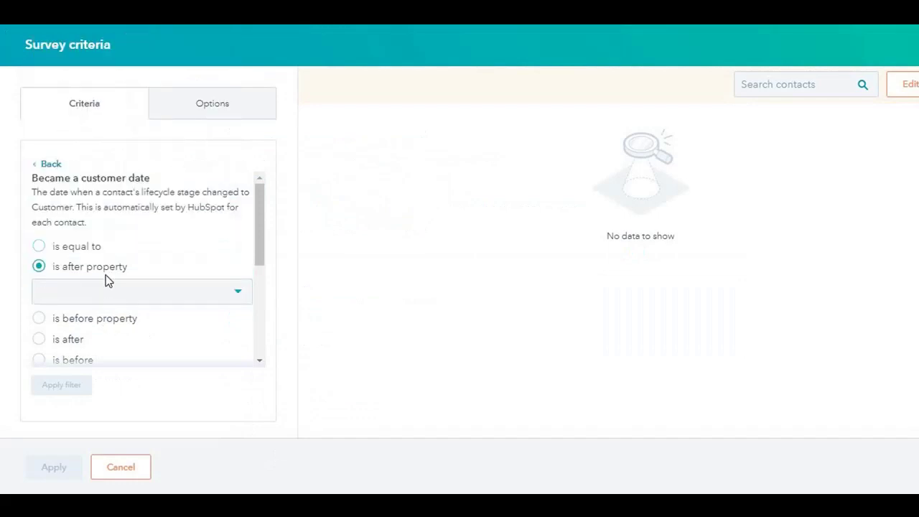
pyautogui.click(176, 101)
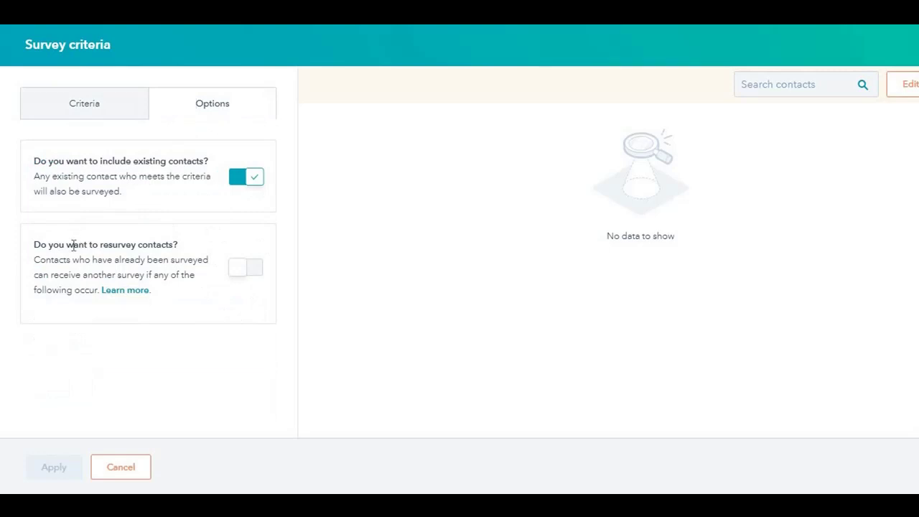
pyautogui.moveTo(68, 245); pyautogui.dragTo(135, 245)
pyautogui.click(85, 160)
pyautogui.keyDown('shift'); pyautogui.click(172, 164); pyautogui.keyUp('shift')
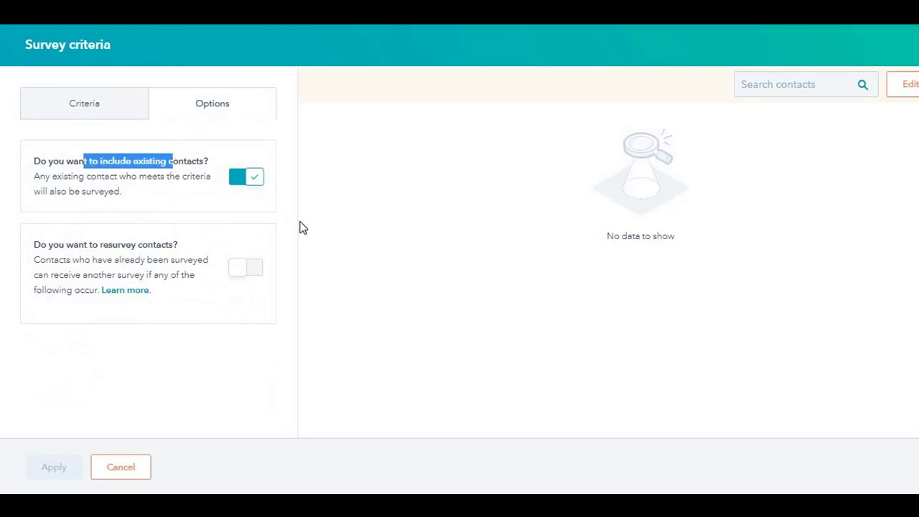
# - Cancel the criteria, try Static lists, then settle on Became a customer date (1,951 recipients)
pyautogui.click(134, 475)
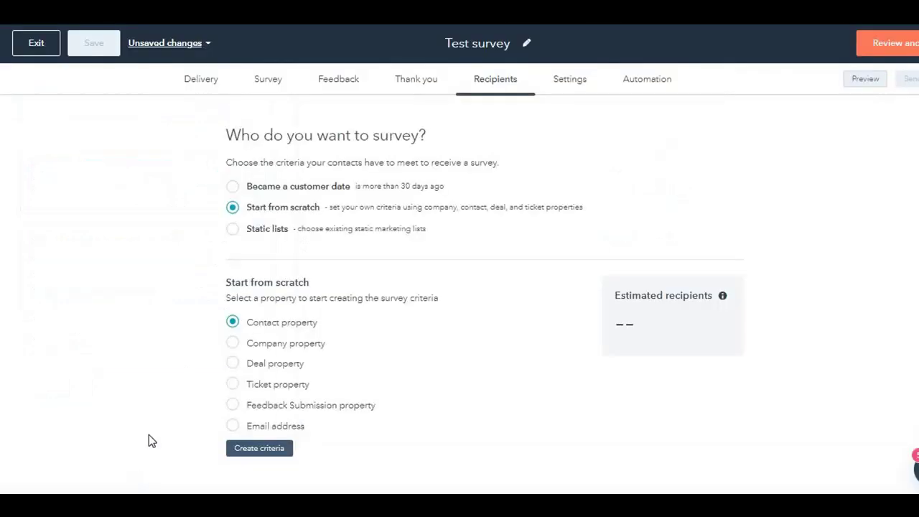
pyautogui.click(251, 237)
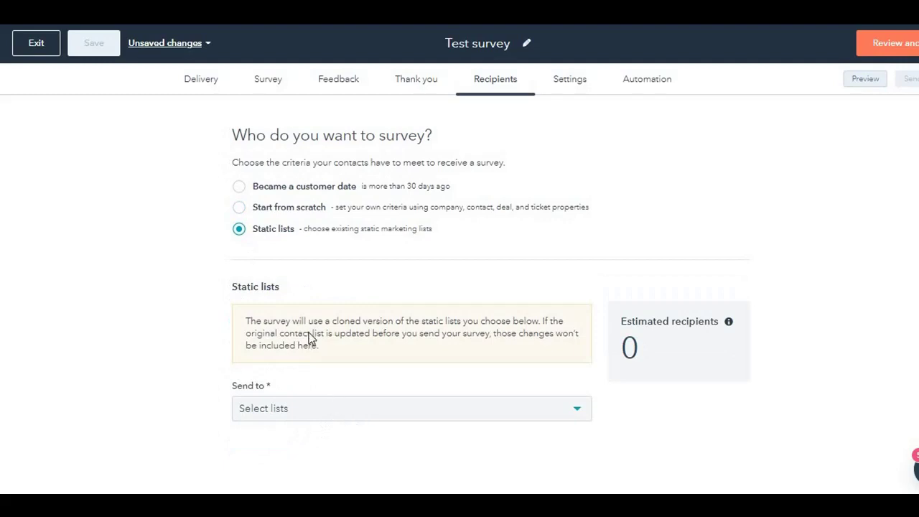
pyautogui.click(257, 188)
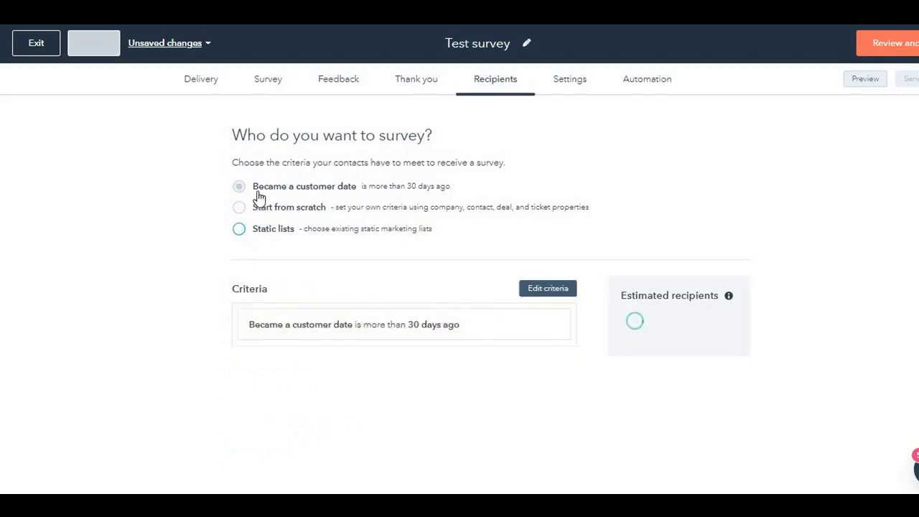
# - On the Settings step, add a 30-minute delay after recipients meet the criteria
pyautogui.click(567, 85)
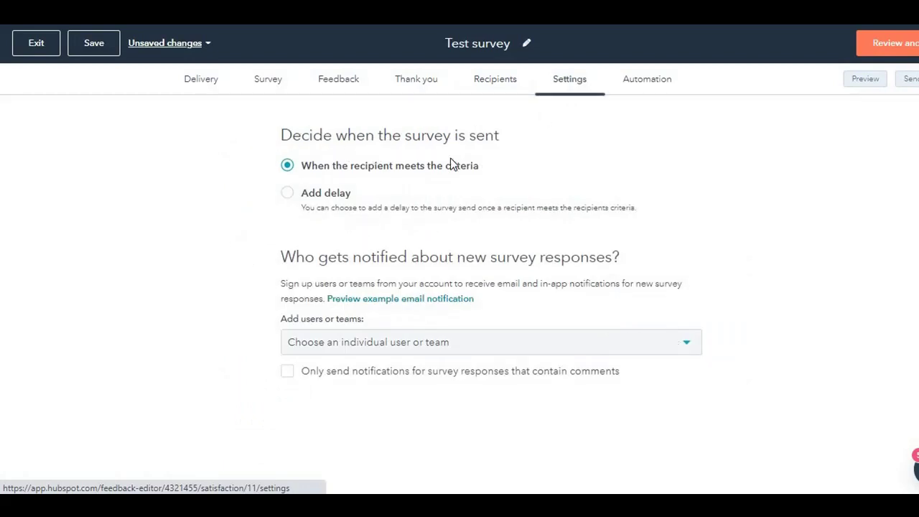
pyautogui.click(498, 92)
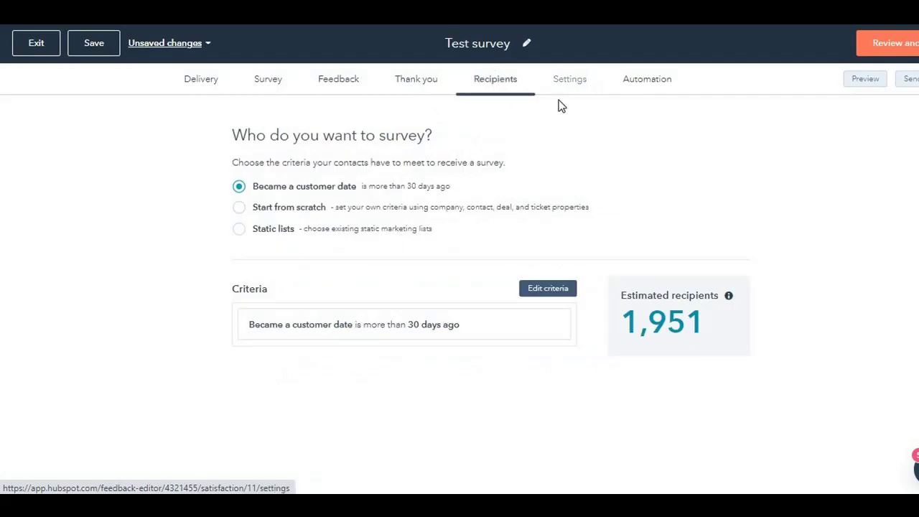
pyautogui.click(562, 95)
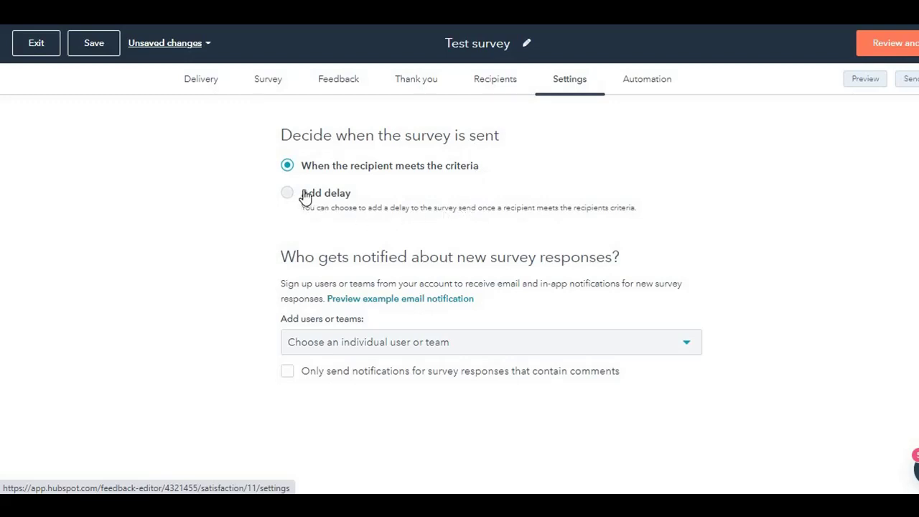
pyautogui.click(305, 195)
pyautogui.click(378, 253)
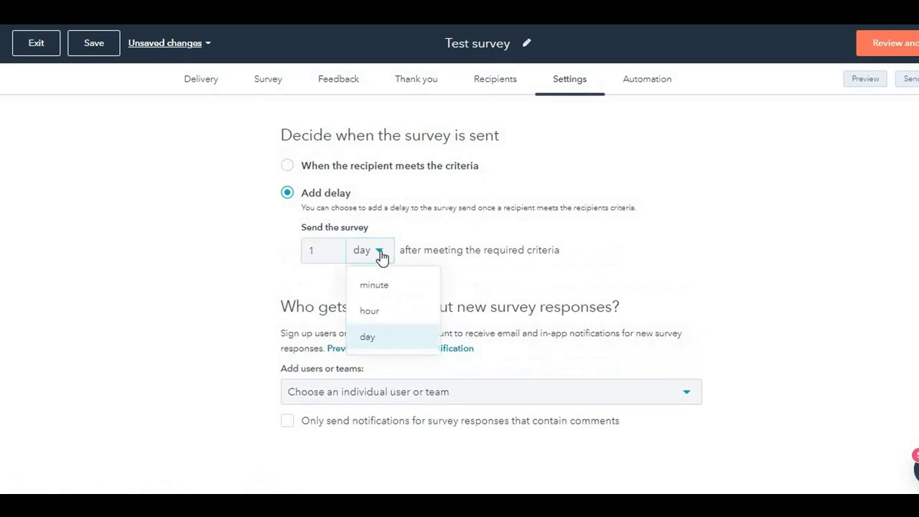
pyautogui.click(388, 319)
pyautogui.doubleClick(307, 246)
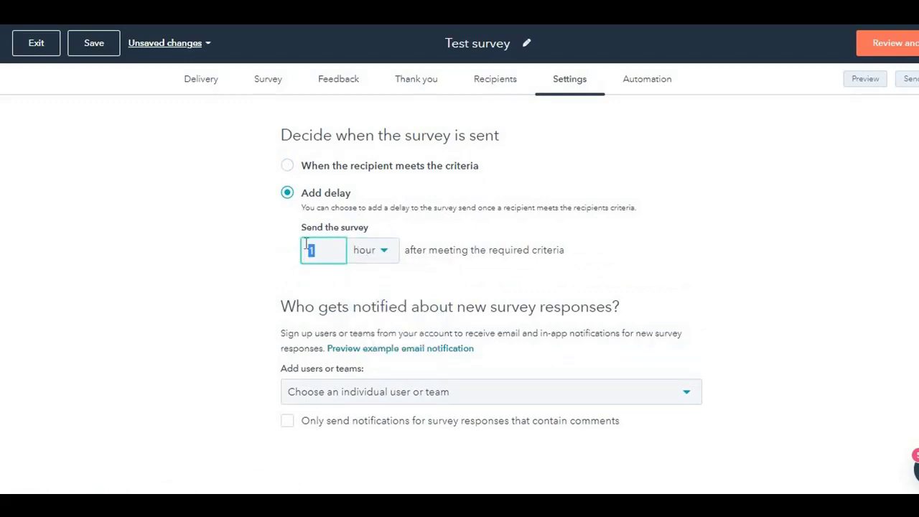
pyautogui.write('30')
pyautogui.click(383, 260)
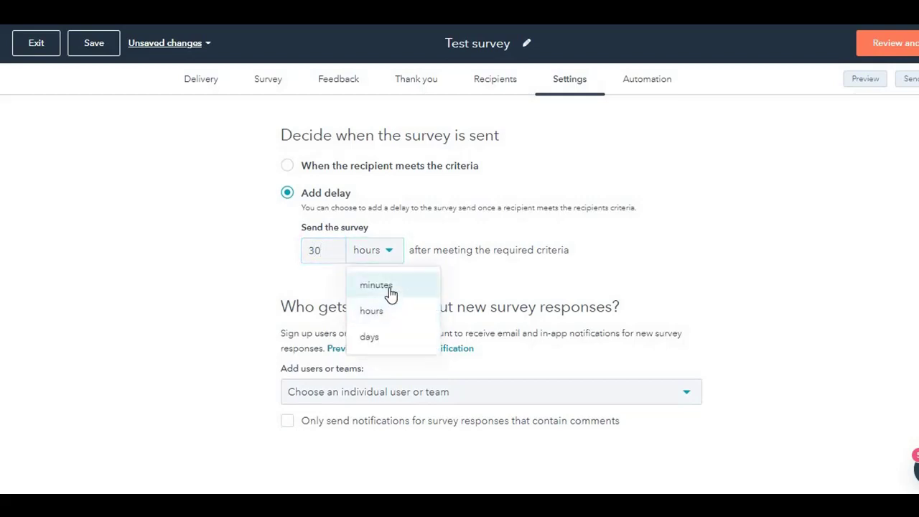
pyautogui.click(377, 285)
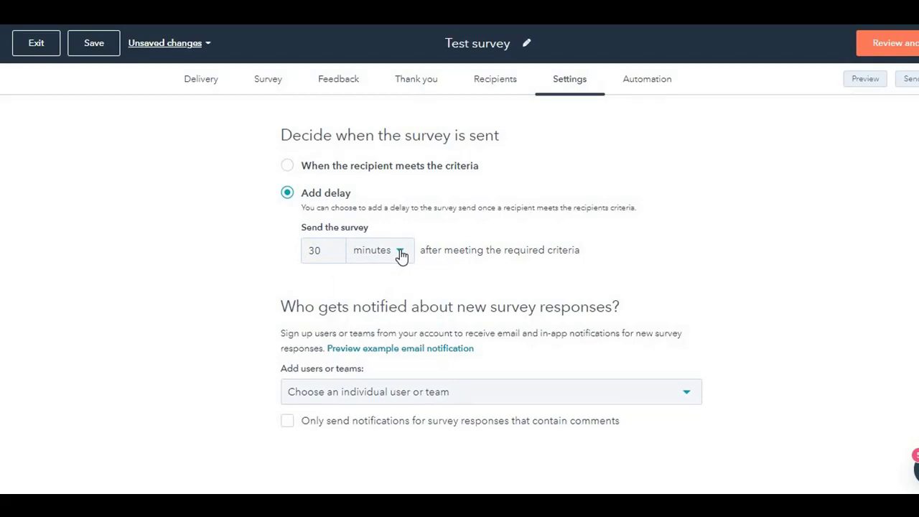
pyautogui.click(374, 253)
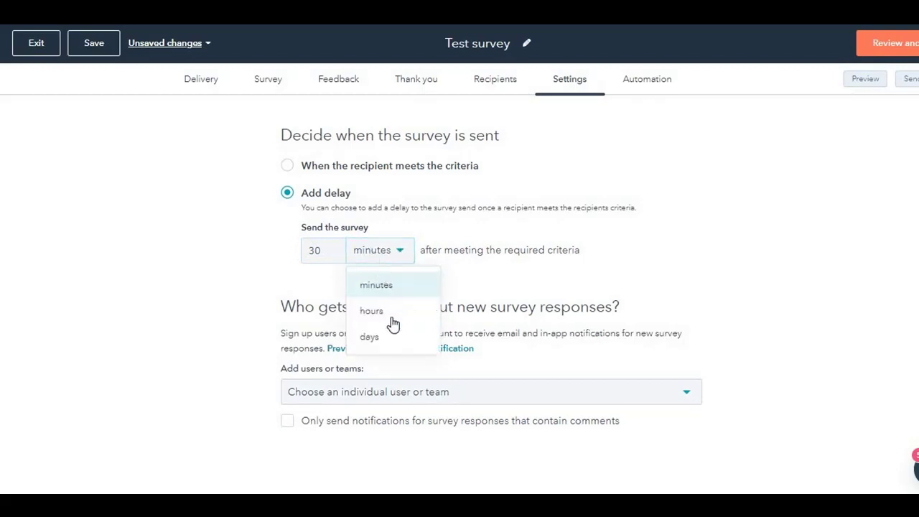
pyautogui.click(481, 244)
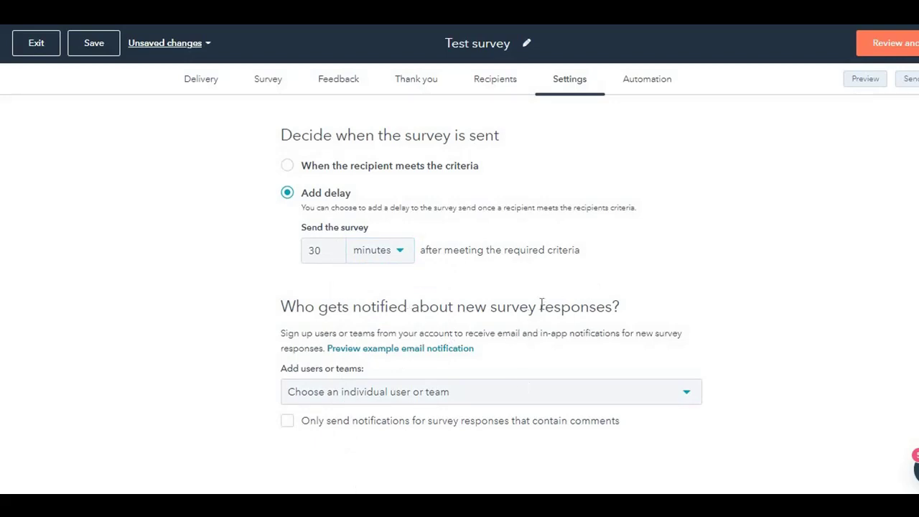
# - On the Automation step, create a workflow in the Happy column to show available actions
pyautogui.click(656, 75)
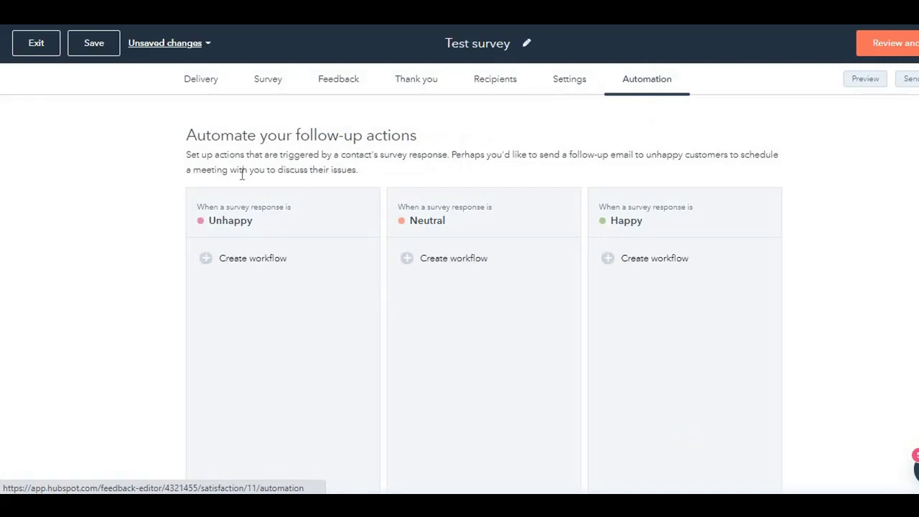
pyautogui.moveTo(208, 135); pyautogui.dragTo(400, 136)
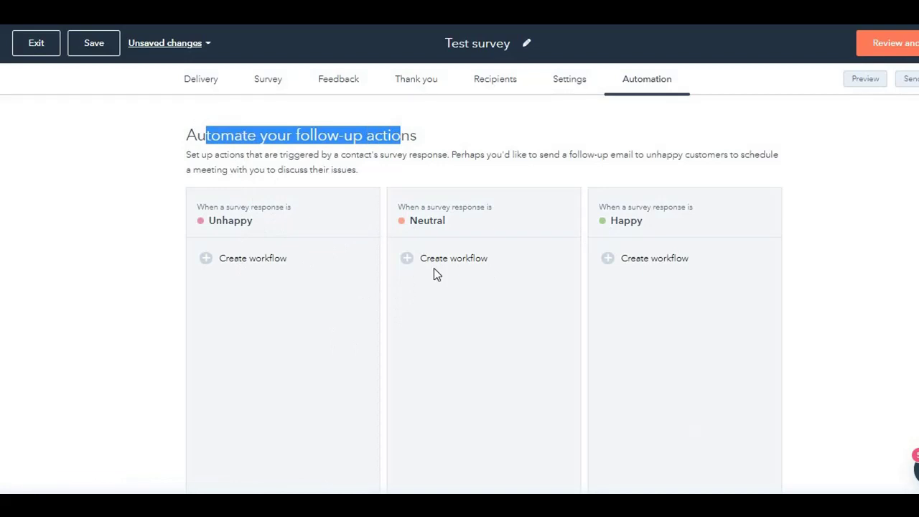
pyautogui.click(641, 260)
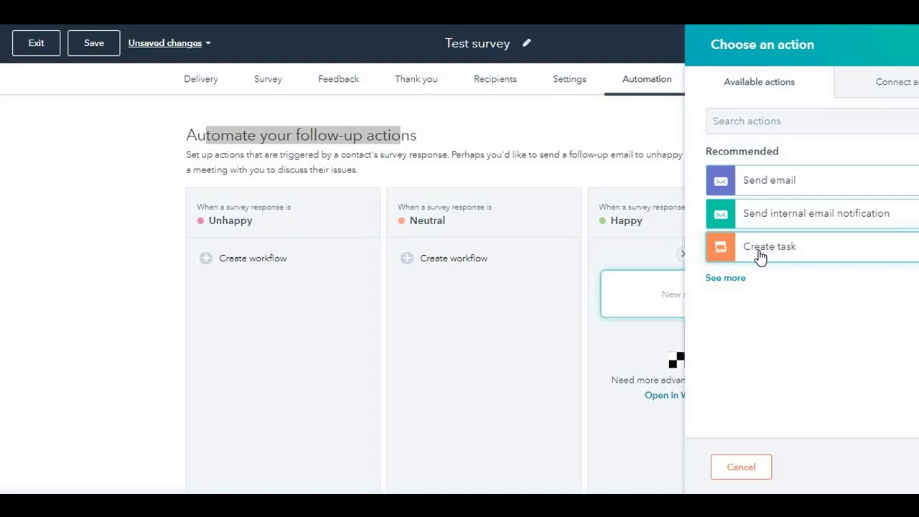
# - Expand the full action list with See more and scroll down to Property management
pyautogui.click(726, 279)
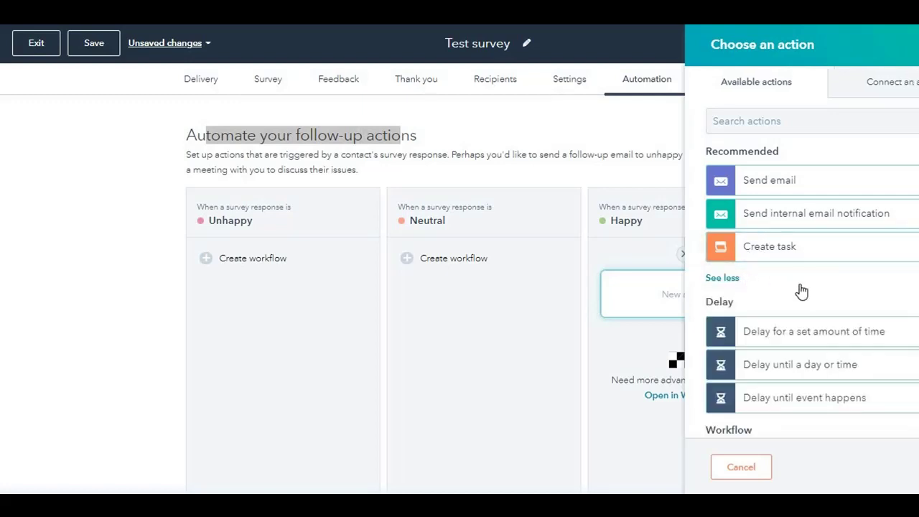
pyautogui.scroll(-1, 798, 287)
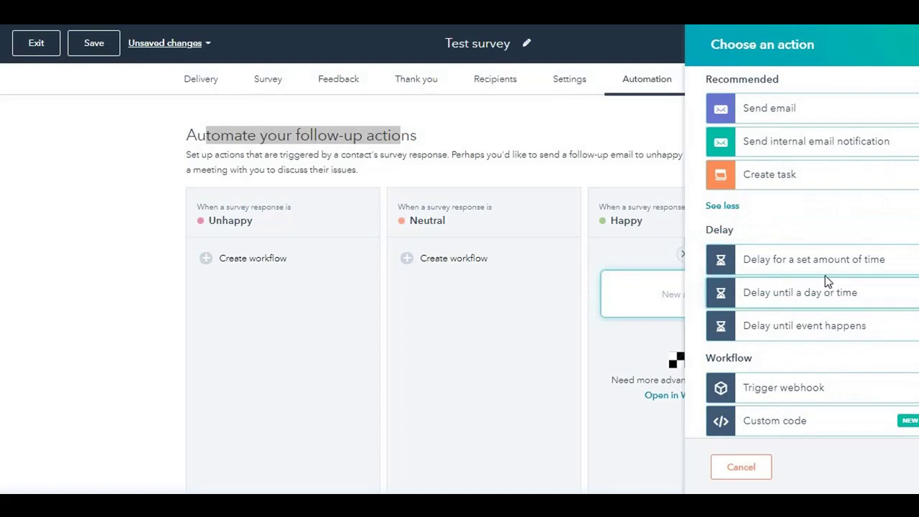
pyautogui.scroll(-1, 826, 284)
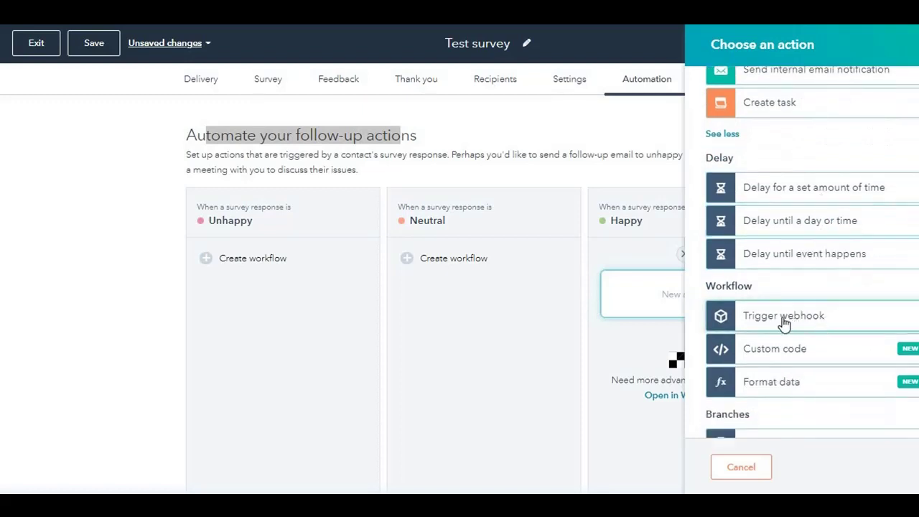
pyautogui.scroll(-1, 808, 321)
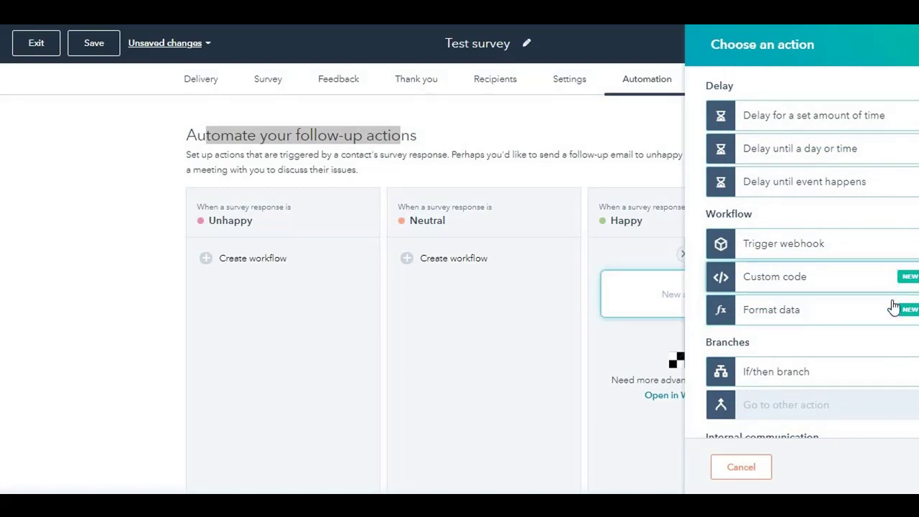
pyautogui.scroll(-1, 839, 294)
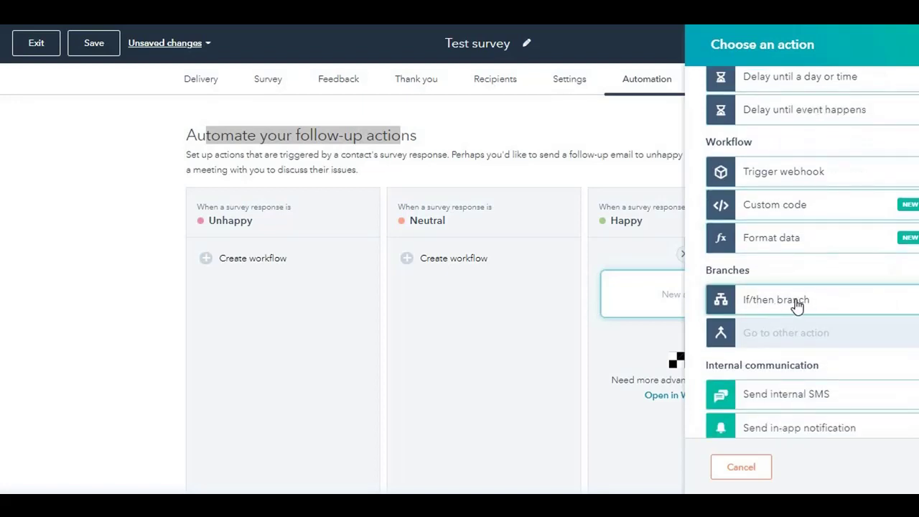
pyautogui.scroll(-2, 794, 294)
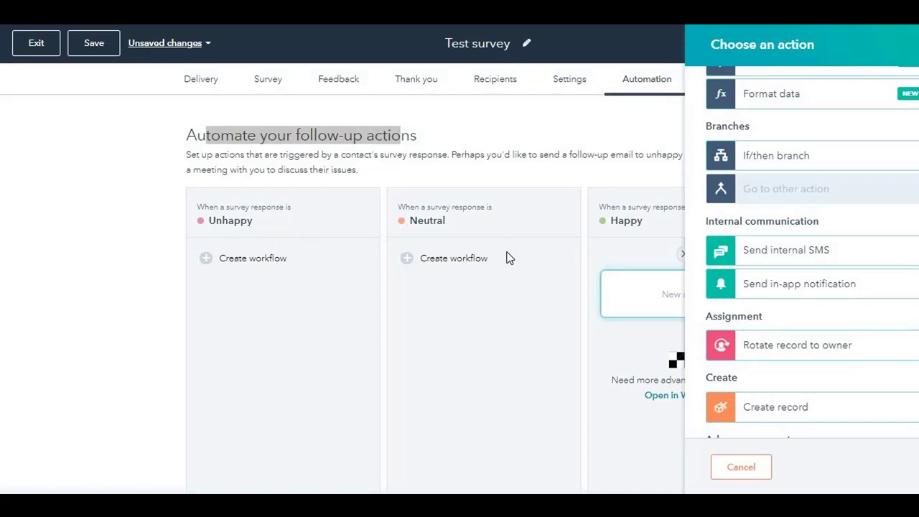
pyautogui.scroll(-2, 795, 306)
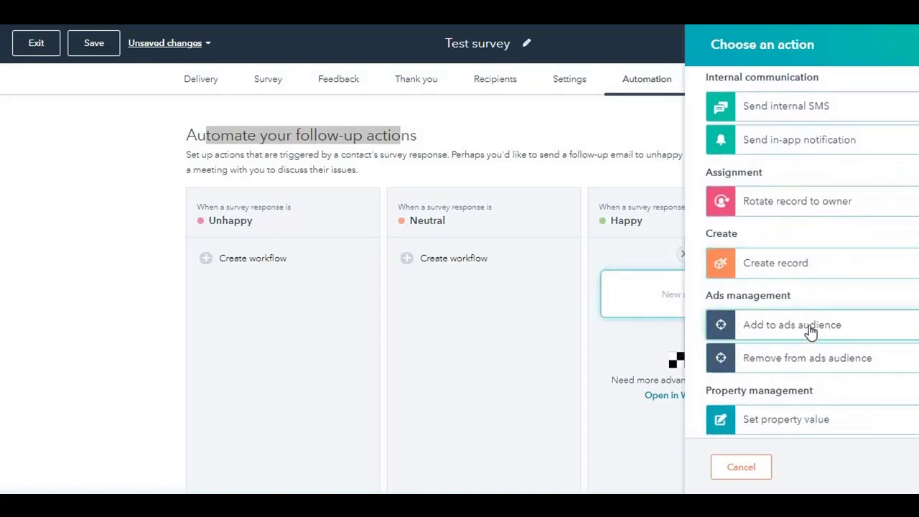
pyautogui.scroll(-1, 808, 332)
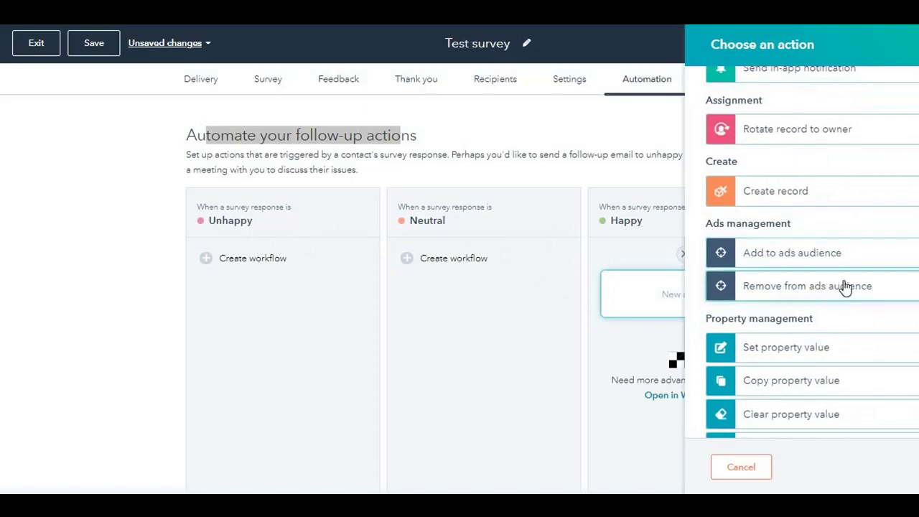
# - Choose Set property value and browse the Select a property list
pyautogui.click(801, 352)
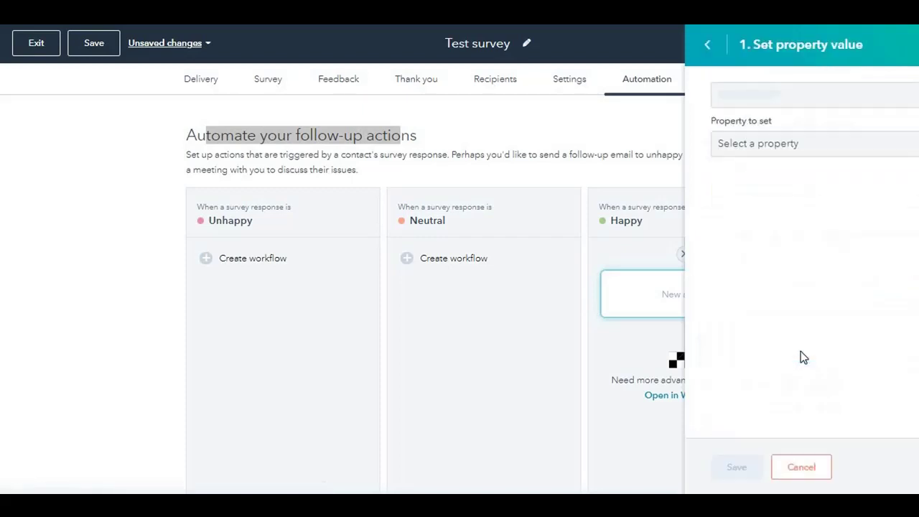
pyautogui.click(751, 142)
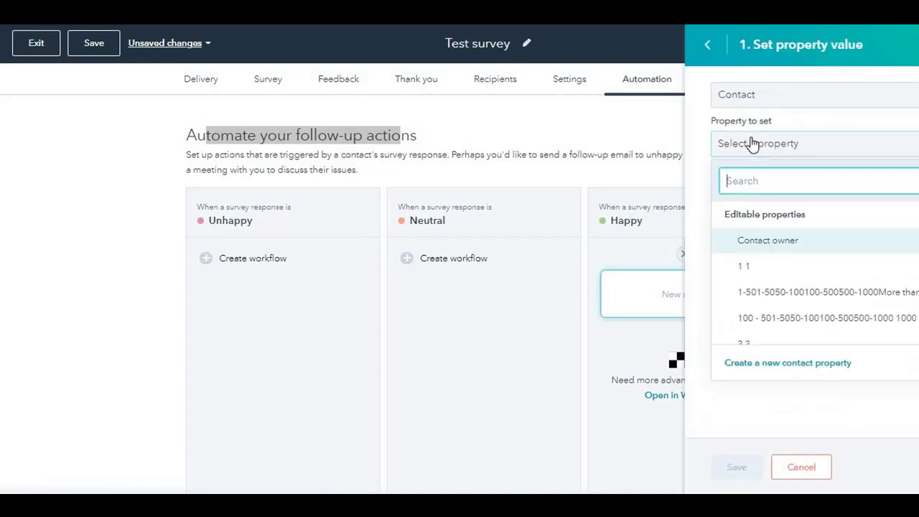
pyautogui.scroll(-1, 795, 264)
pyautogui.scroll(-2, 795, 264)
pyautogui.scroll(5, 791, 263)
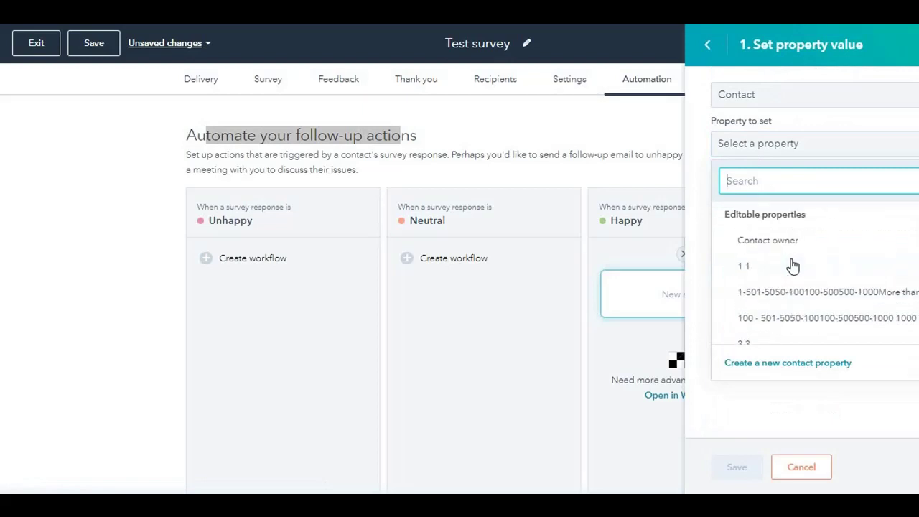
# - Return to the action list and browse further actions without adding one
pyautogui.click(708, 44)
pyautogui.scroll(-3, 783, 367)
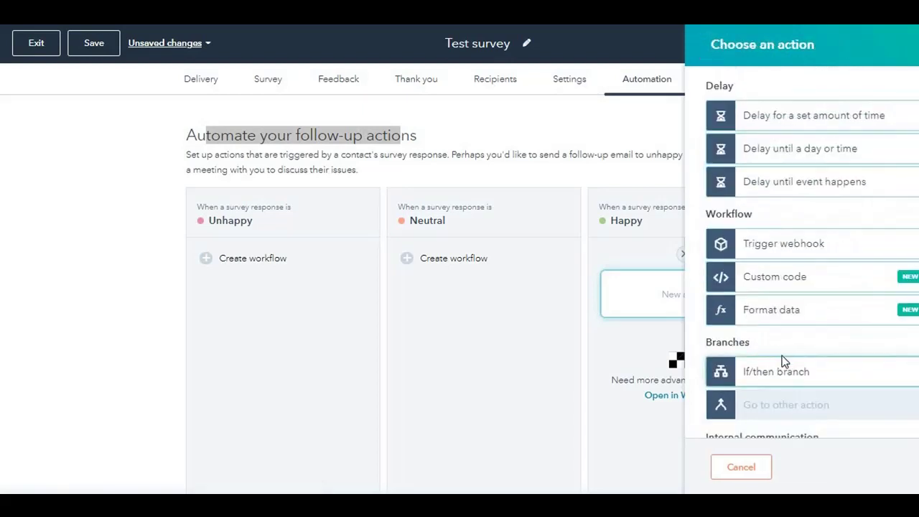
pyautogui.scroll(-6, 773, 332)
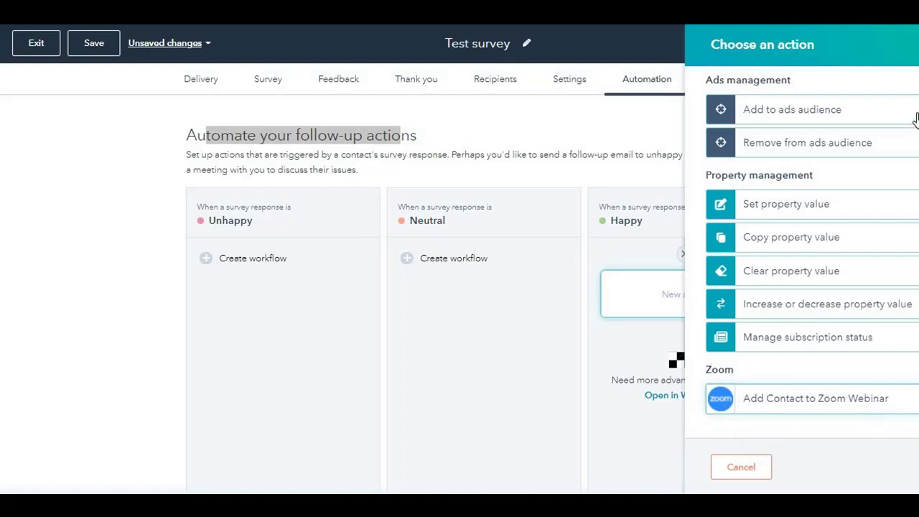
pyautogui.press('Escape')
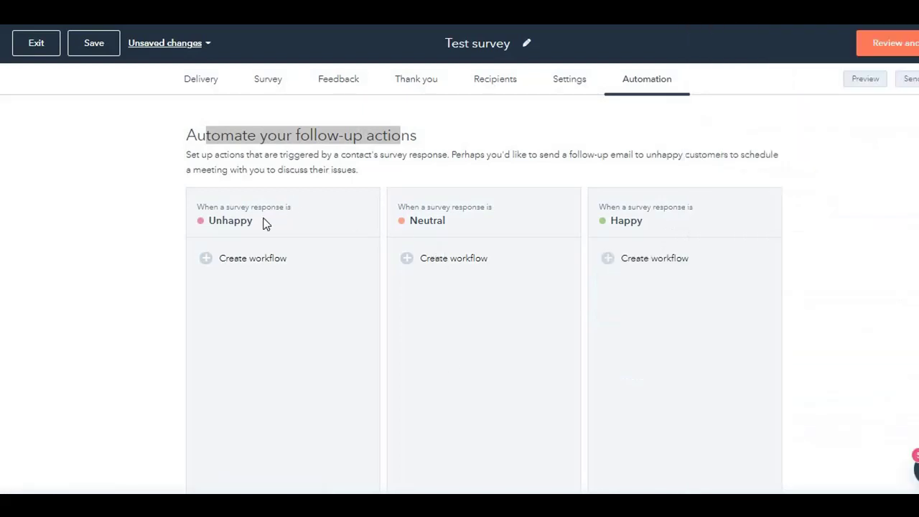